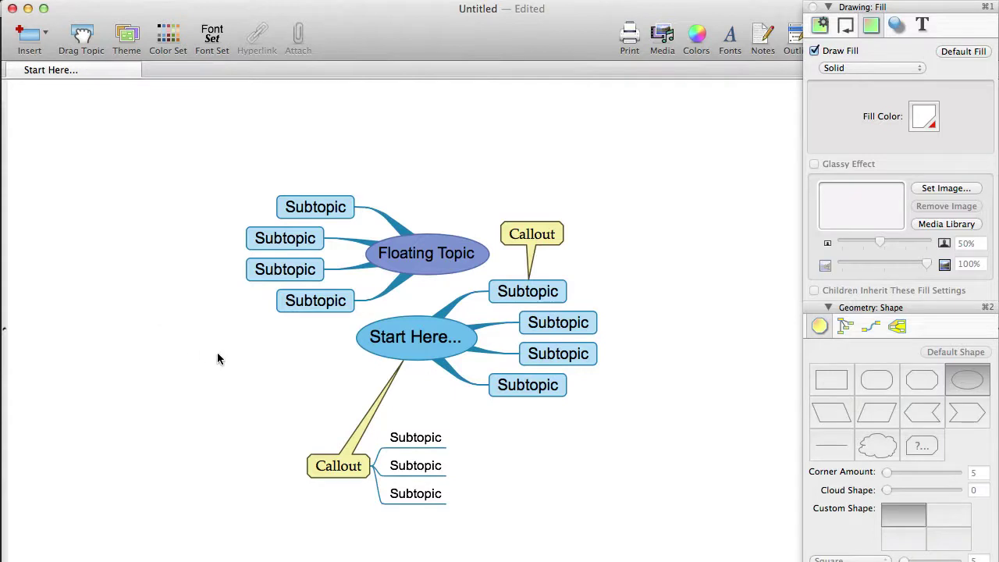
Step: Change the bottom-right Subtopic under Start Here from light blue to a pink fill
click(533, 391)
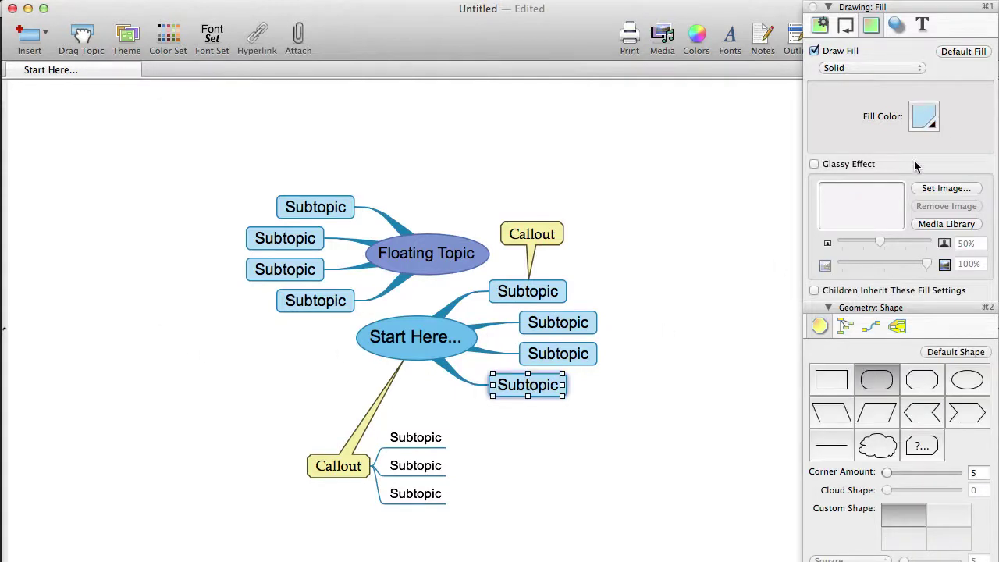
click(924, 116)
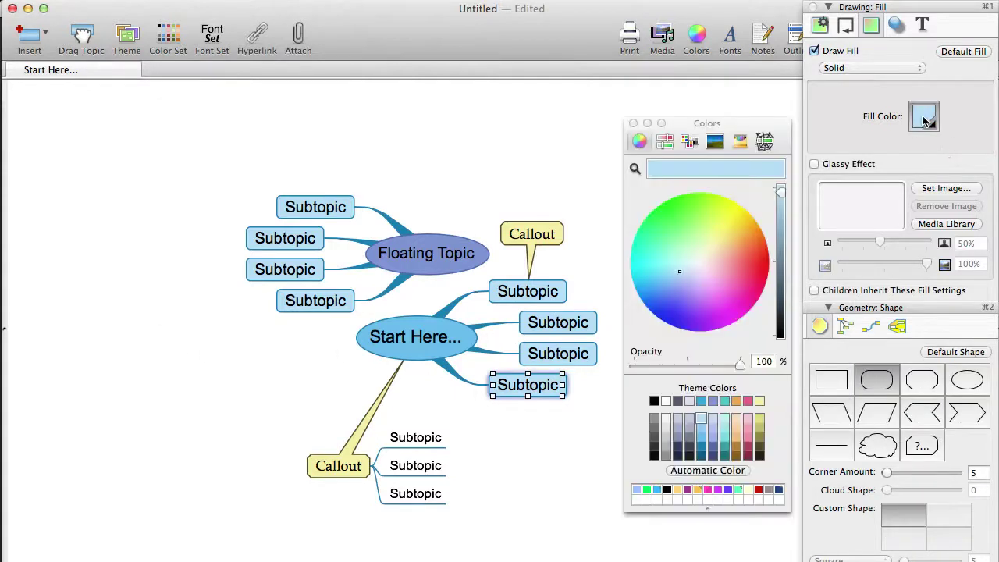
click(743, 266)
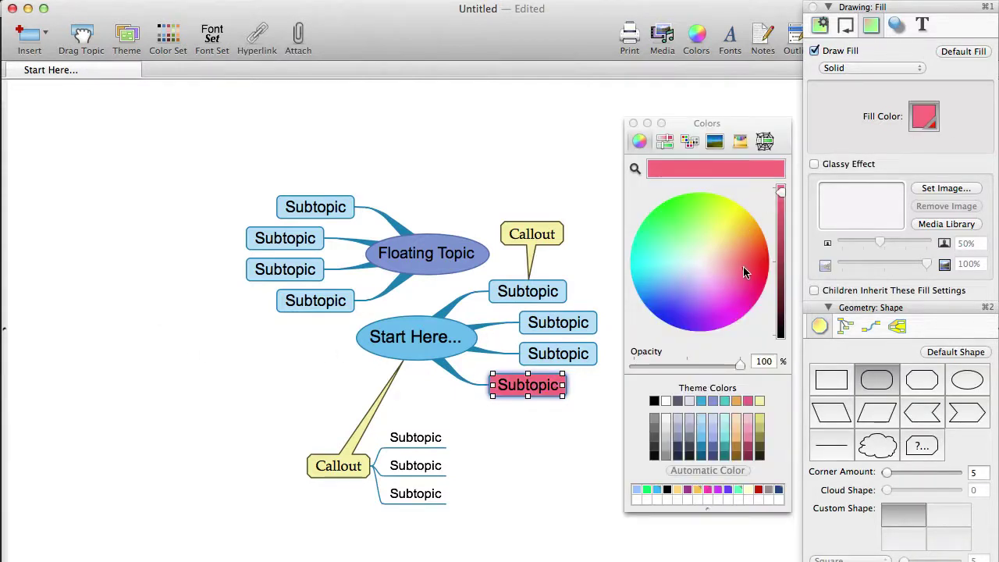
click(633, 123)
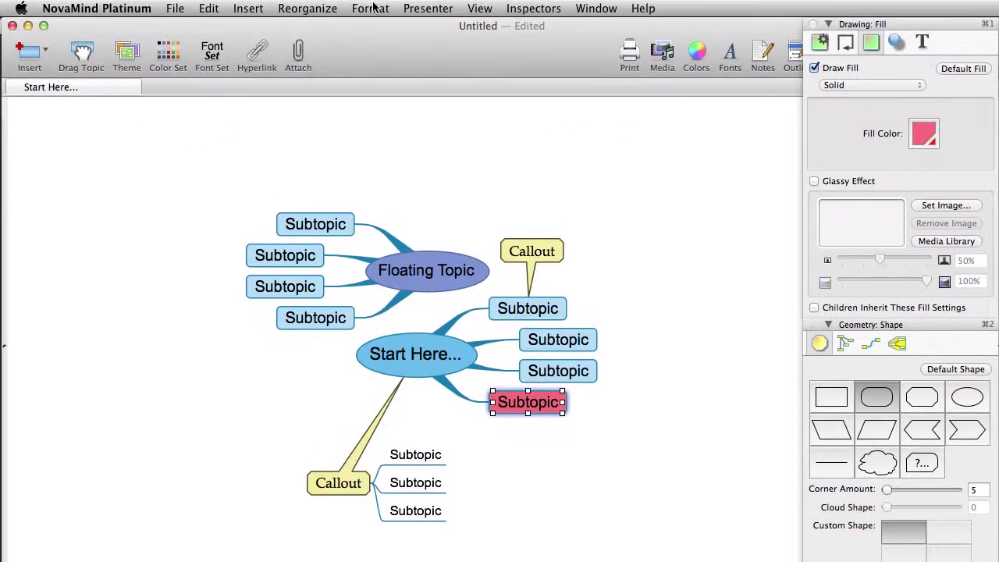
click(370, 9)
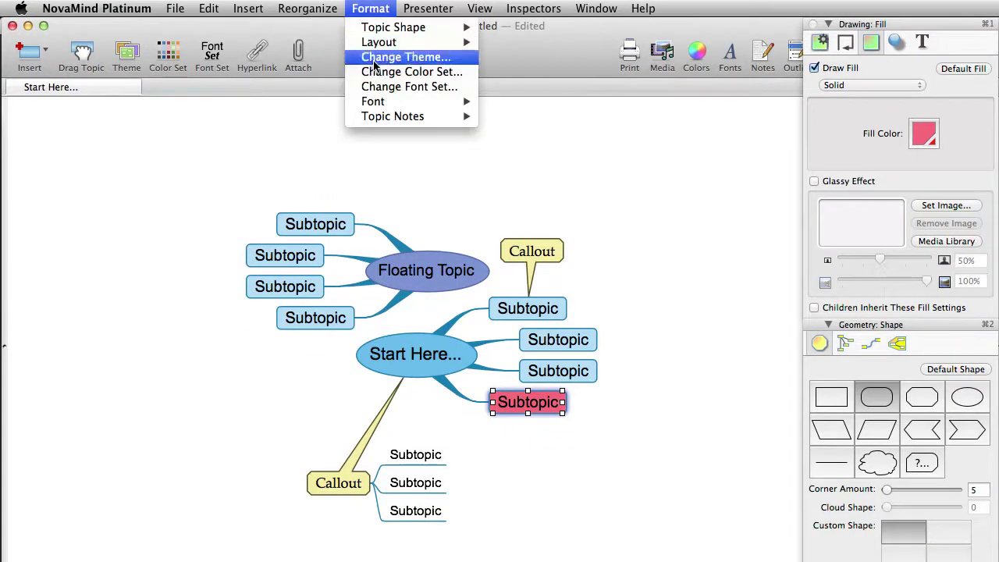
Step: Open the theme chooser and scroll through the Built In themes such as Business, Pinboard and Rainbow
click(124, 52)
click(125, 36)
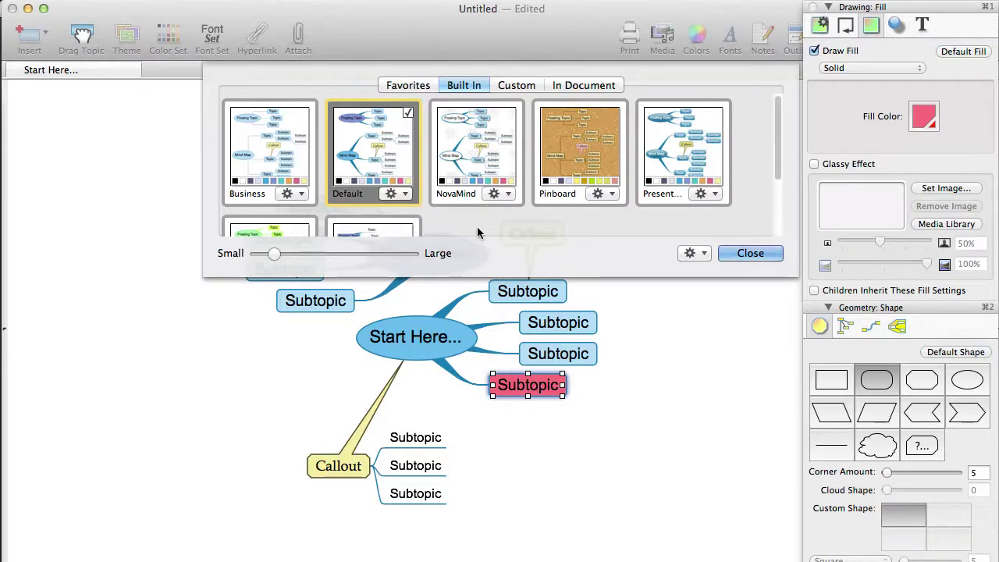
scroll(478, 232, down, 3)
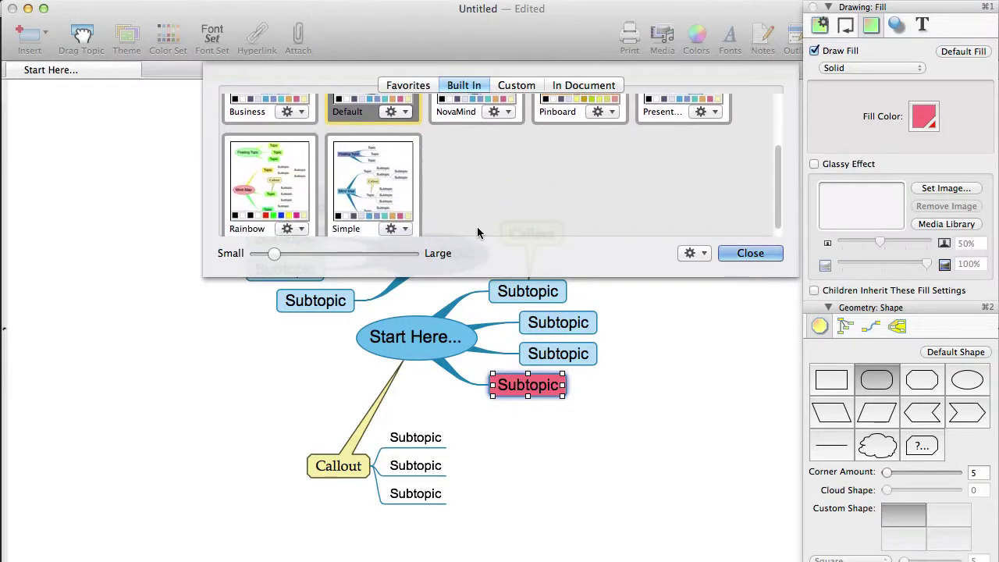
scroll(478, 233, up, 3)
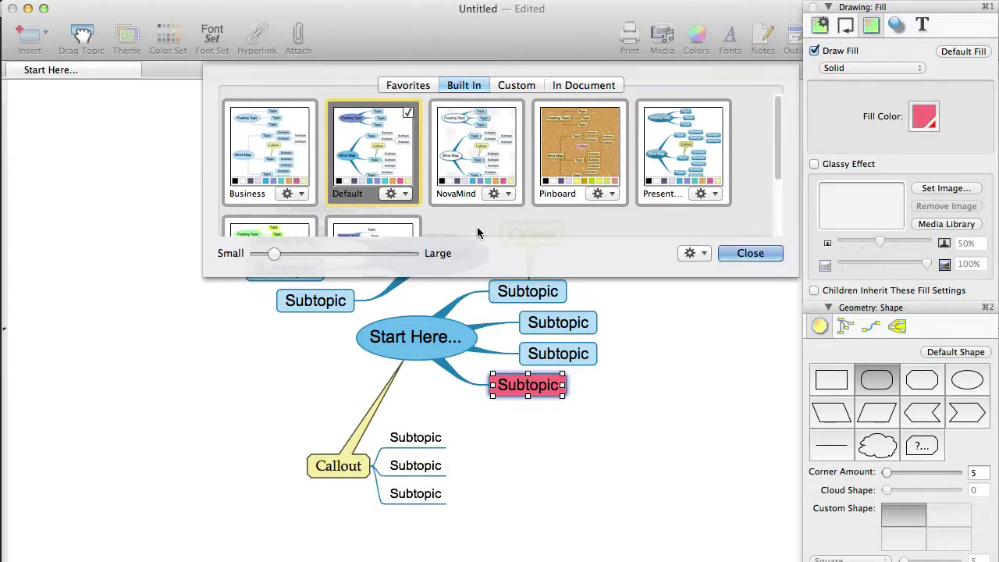
Step: Browse the Favorites, Custom and In Document theme lists, ending on the Default theme's options
click(405, 86)
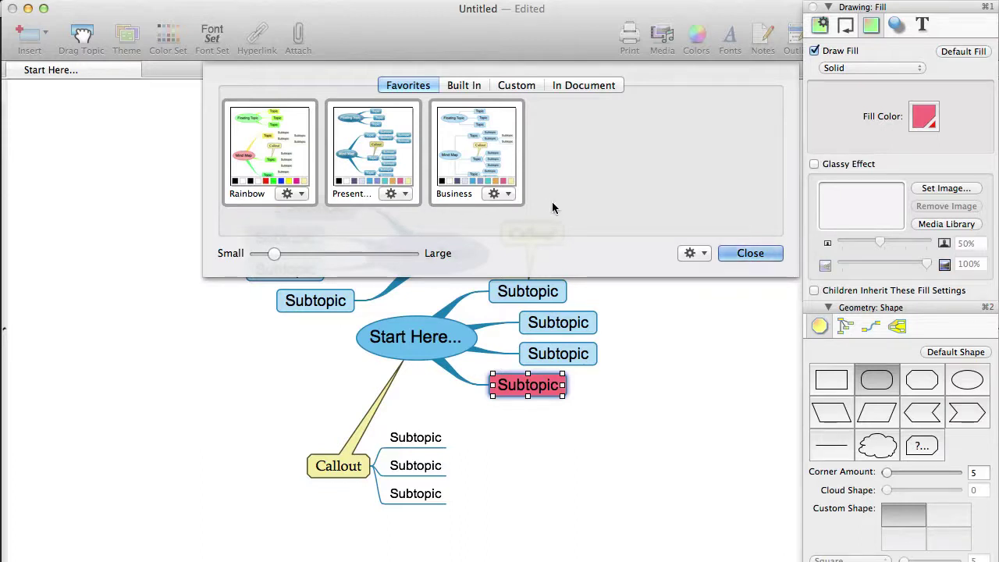
click(515, 86)
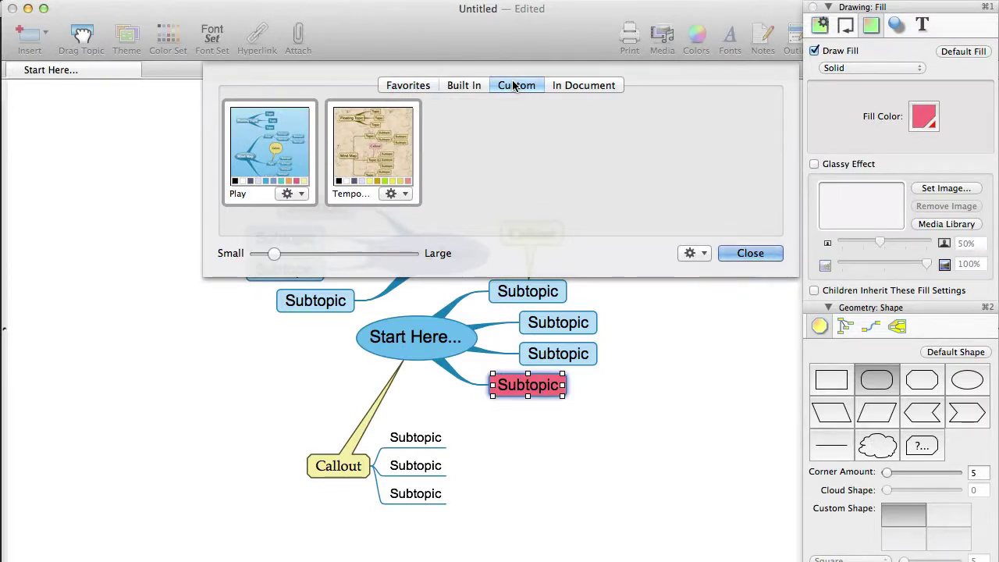
click(583, 87)
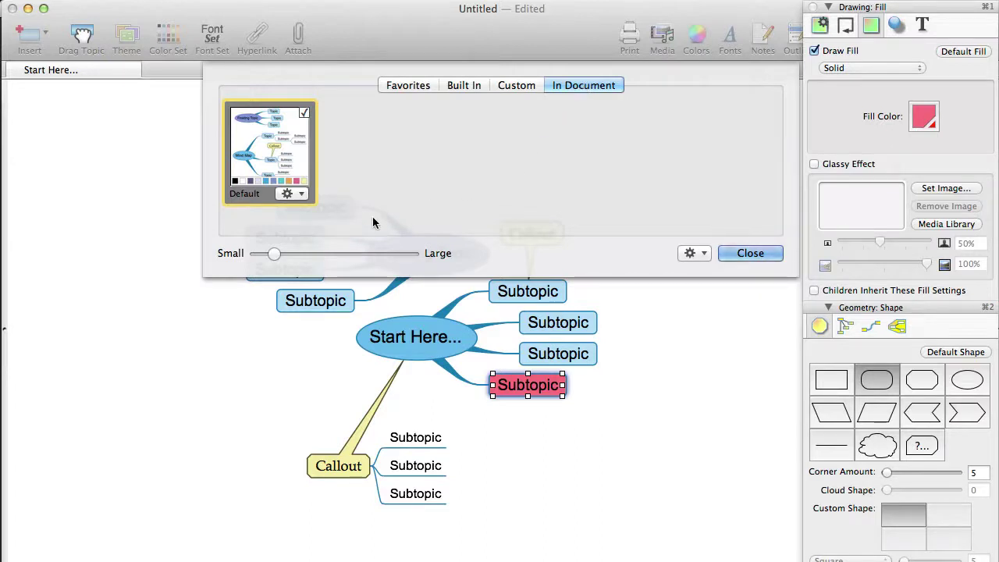
click(299, 196)
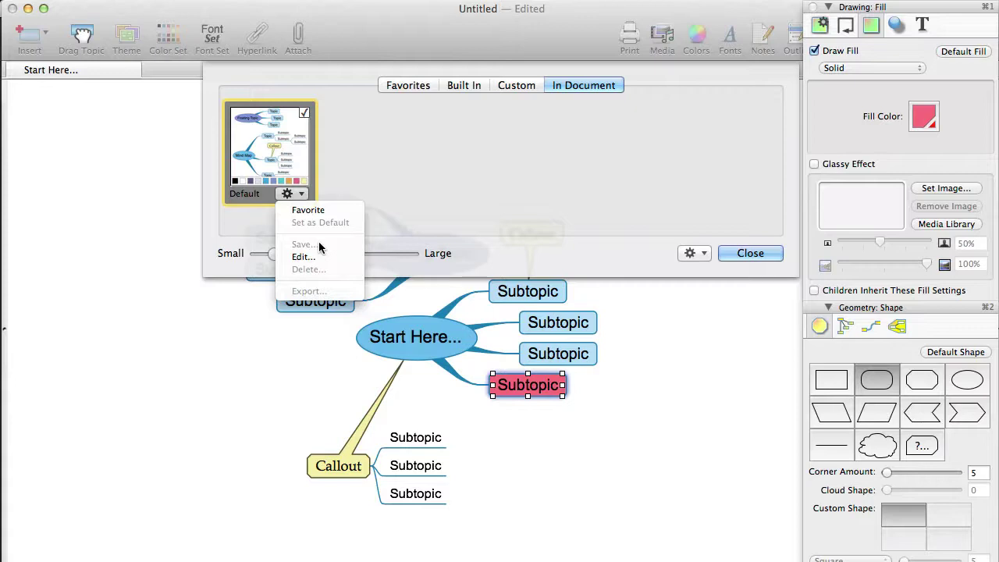
Step: Preview the Presentation and Pinboard built-in themes, then restyle the map with Business
click(458, 86)
click(464, 88)
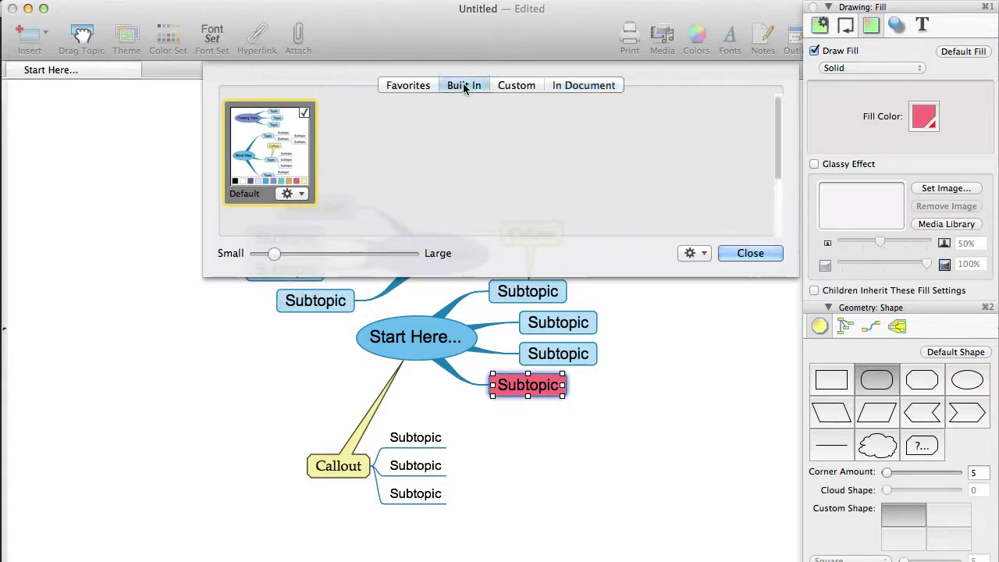
click(670, 138)
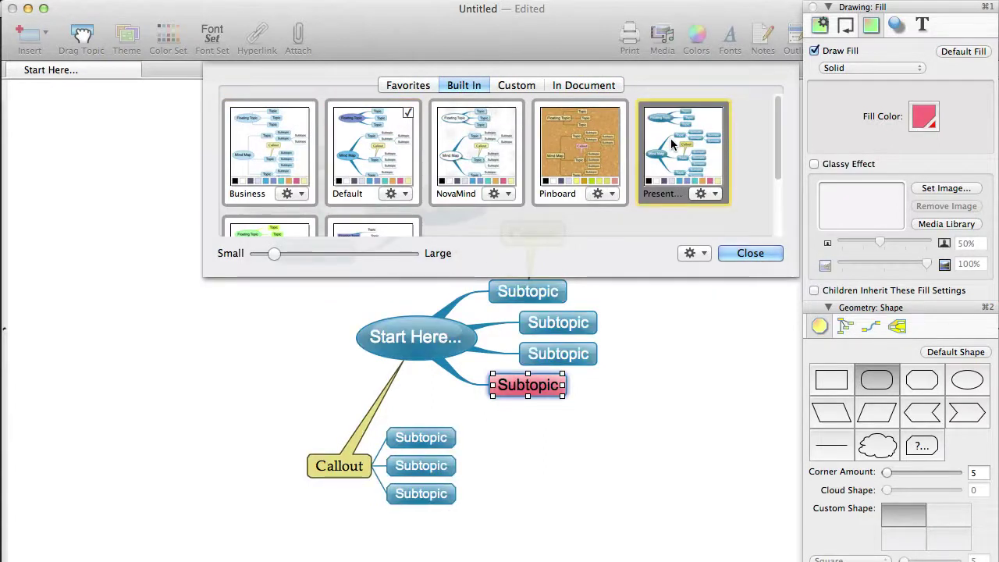
click(587, 152)
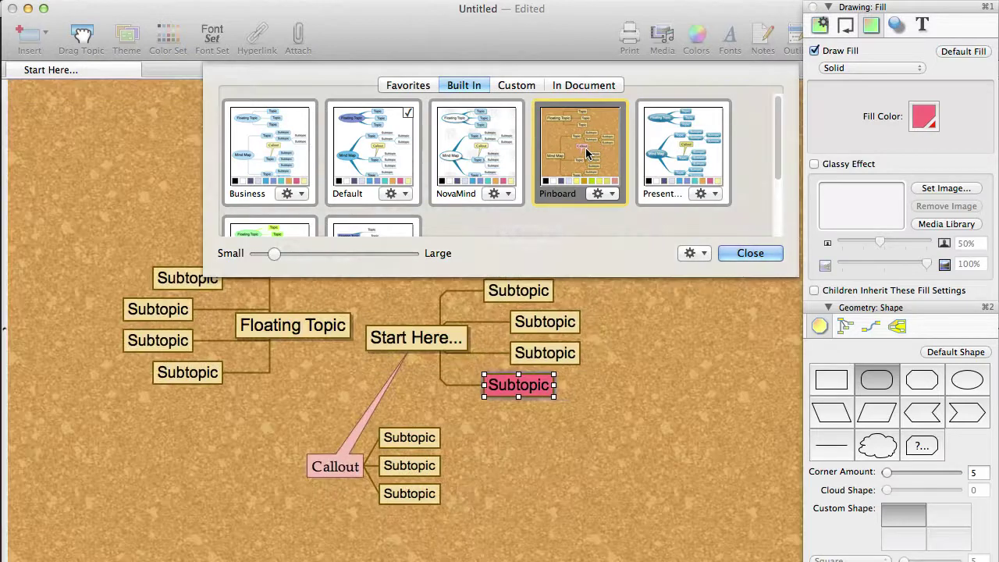
click(273, 166)
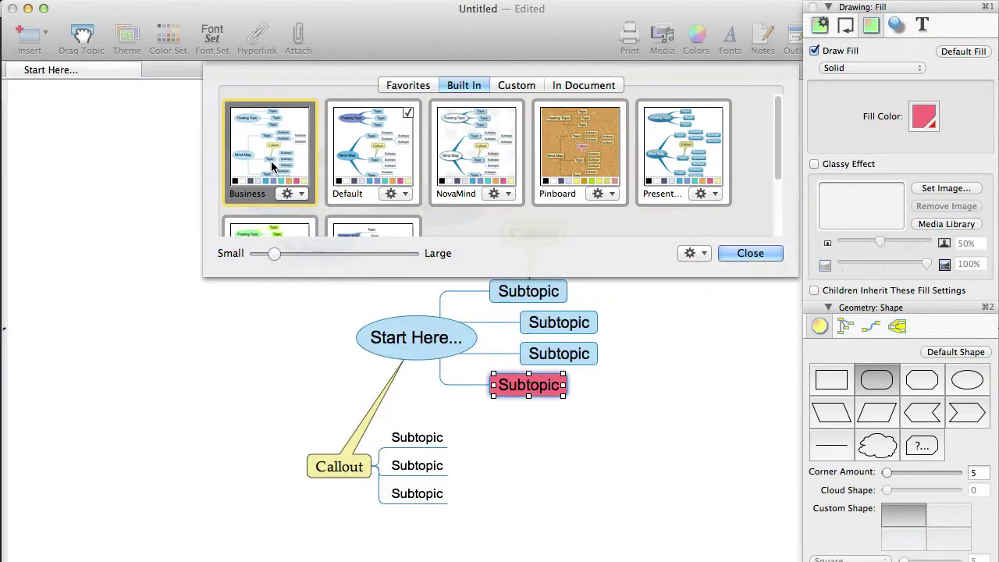
click(507, 194)
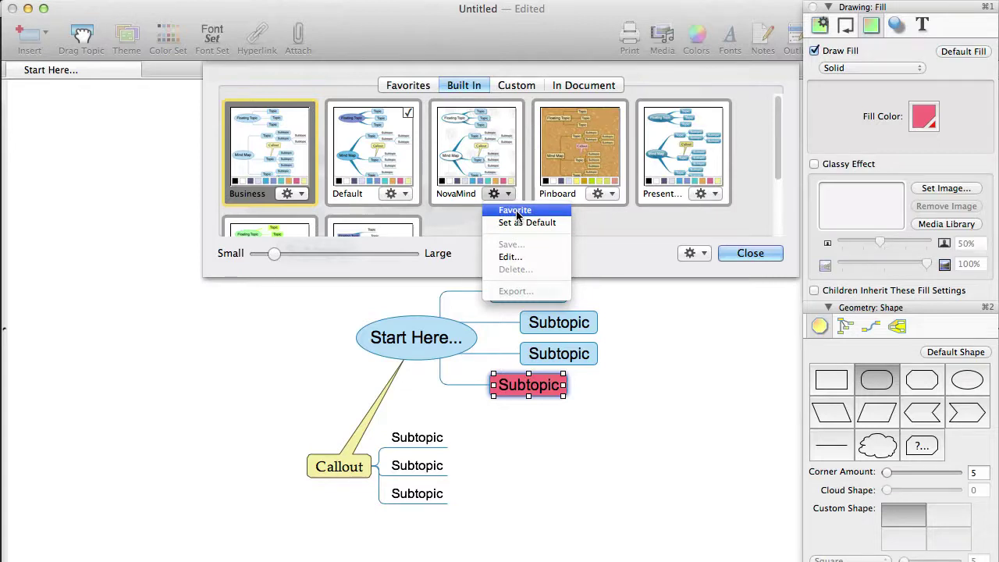
Step: Add the NovaMind theme to Favorites, then remove it again from the Favorites list
click(516, 216)
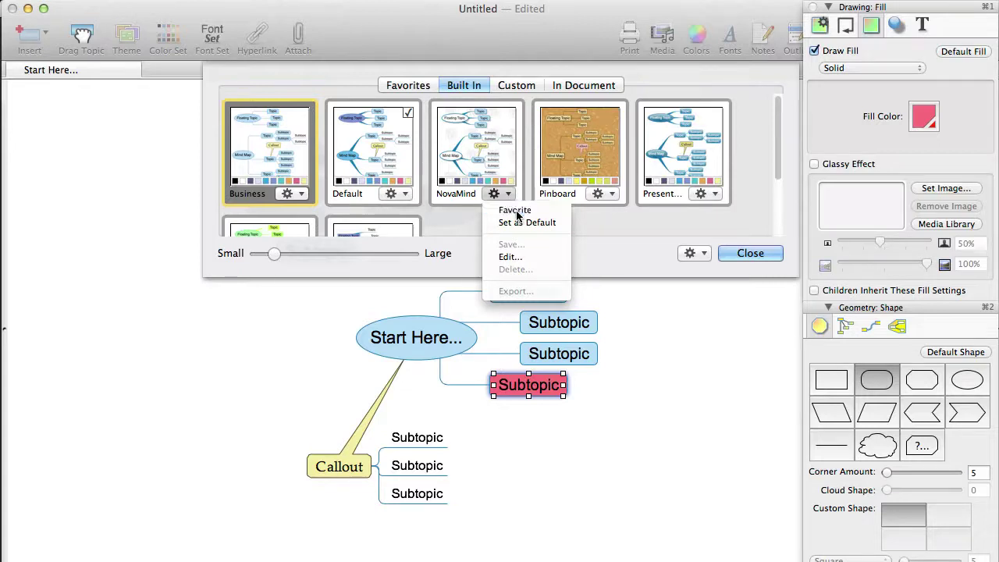
click(406, 87)
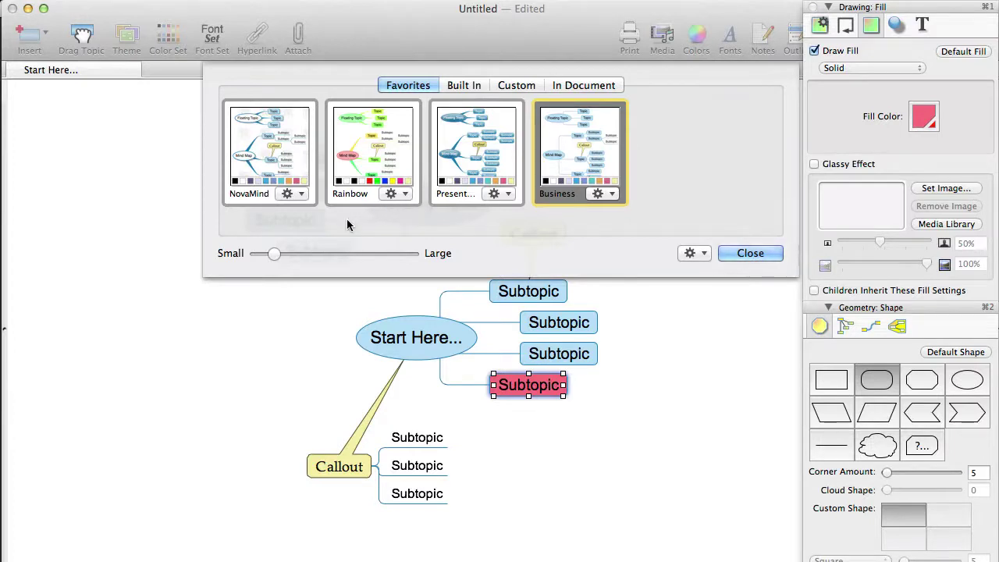
click(301, 194)
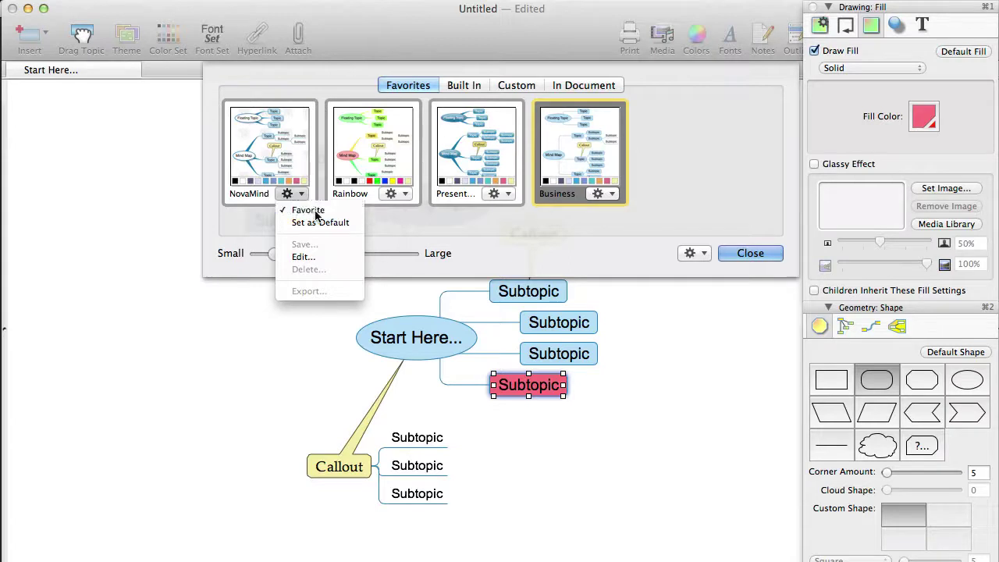
click(316, 213)
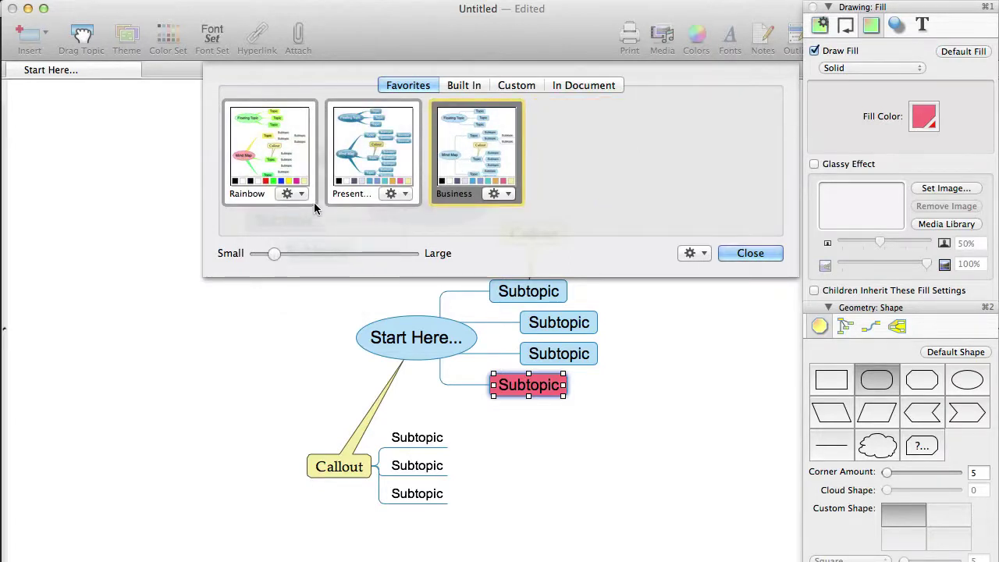
Step: Make the Presentation theme the default theme
click(405, 199)
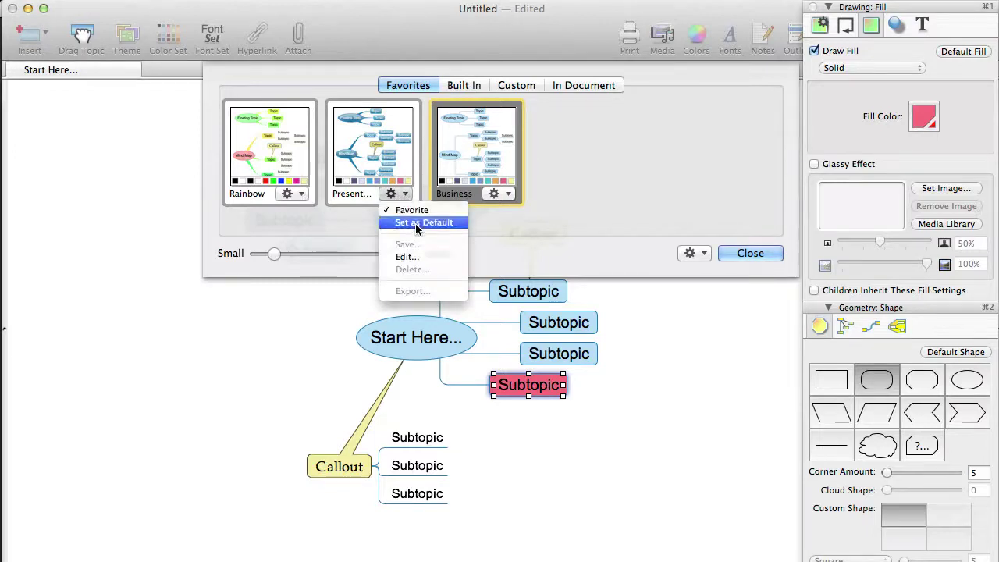
click(415, 223)
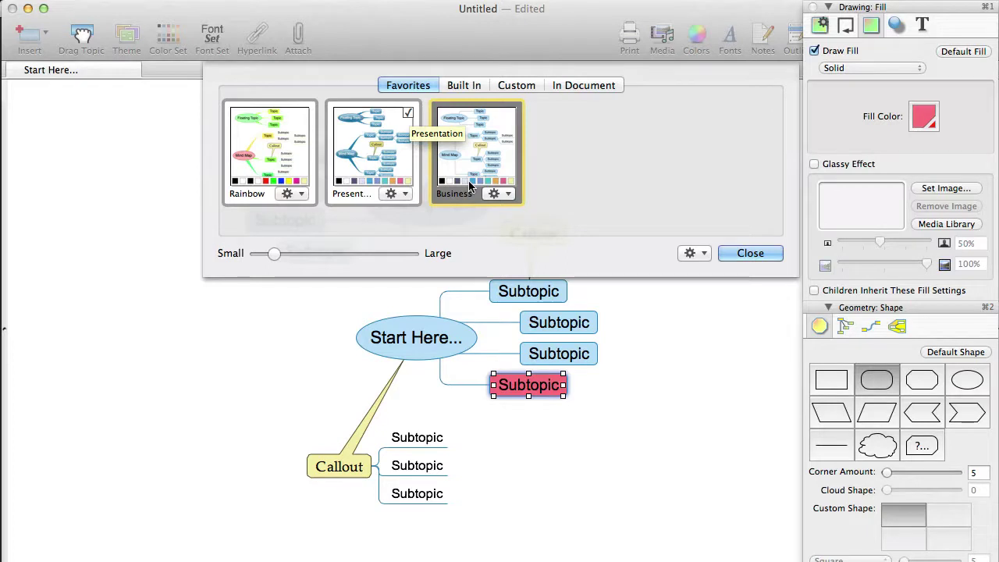
click(394, 194)
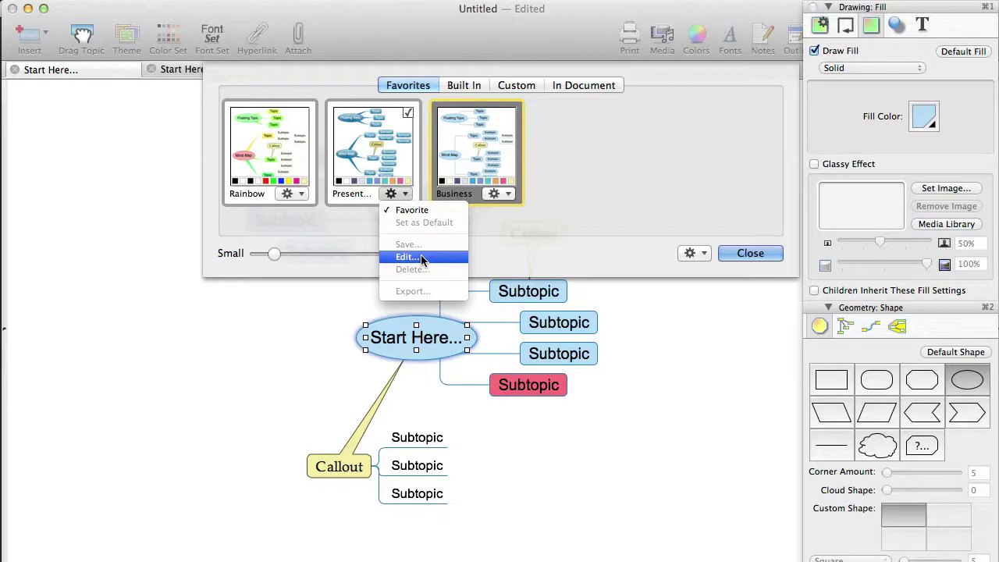
Step: Show the Custom themes Play and Temporary…, checking the second theme's options without exporting
click(520, 88)
click(520, 87)
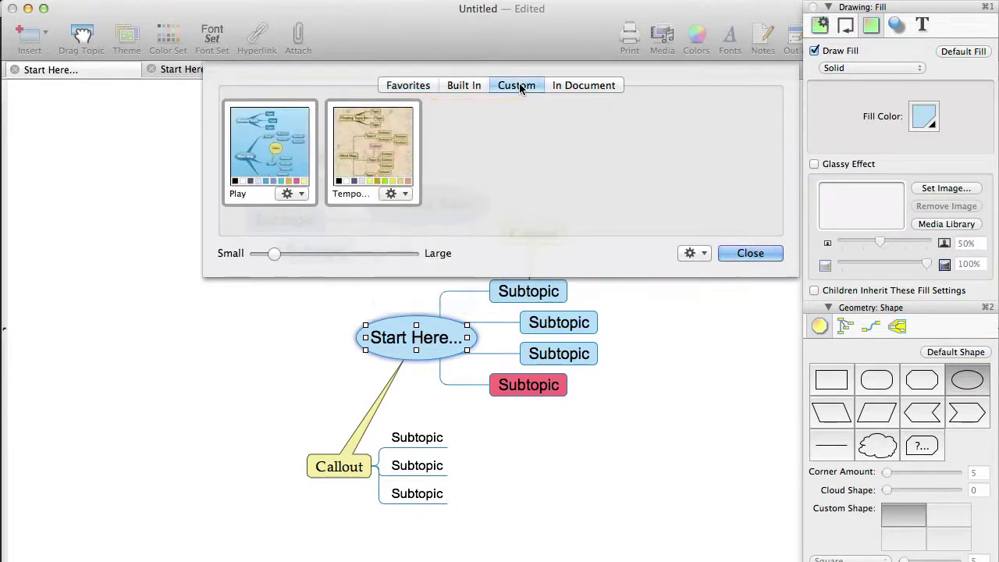
click(403, 193)
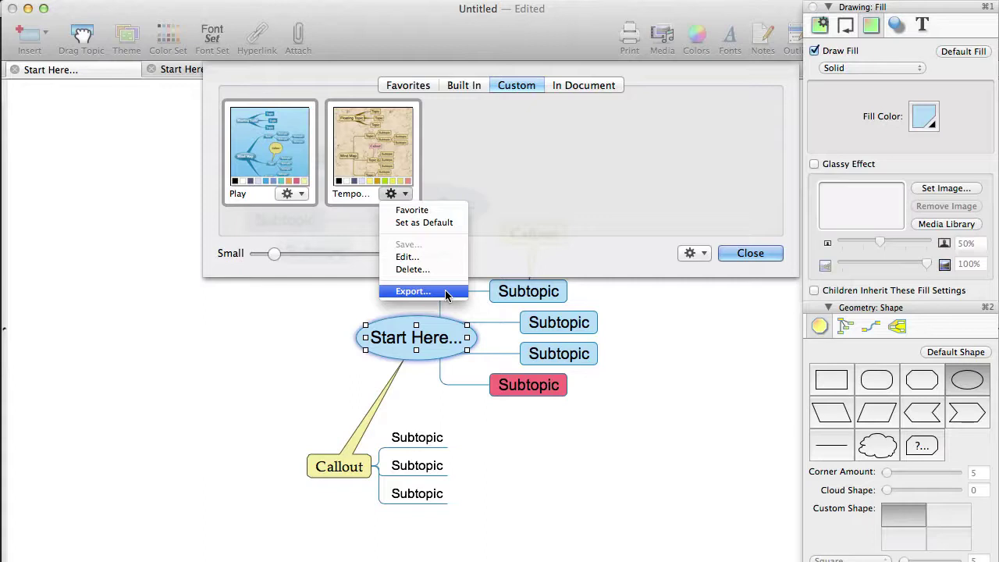
click(591, 241)
Step: Enlarge the theme thumbnails with the Small/Large slider and bring up the chooser's general theme options
drag(274, 253, 286, 254)
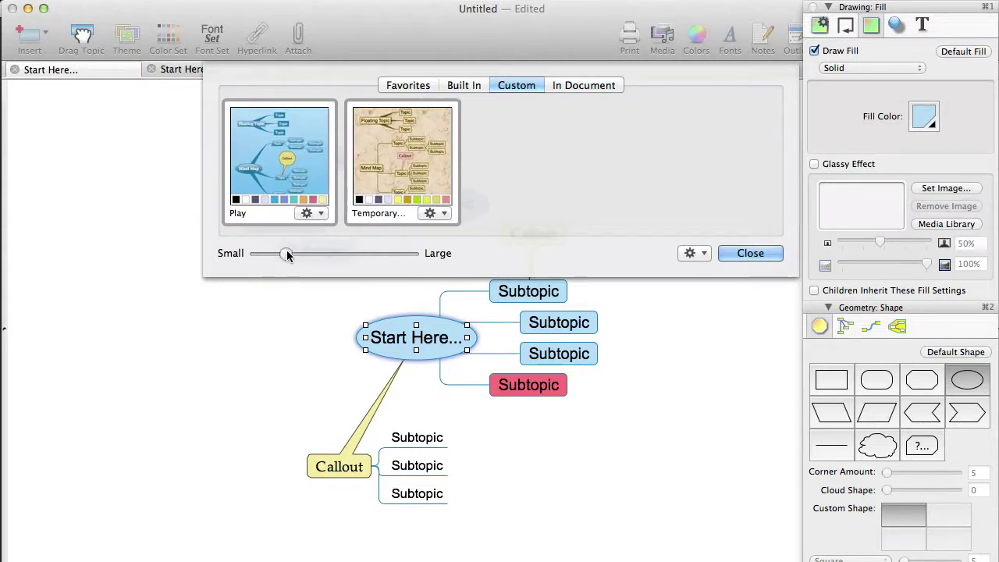
click(705, 255)
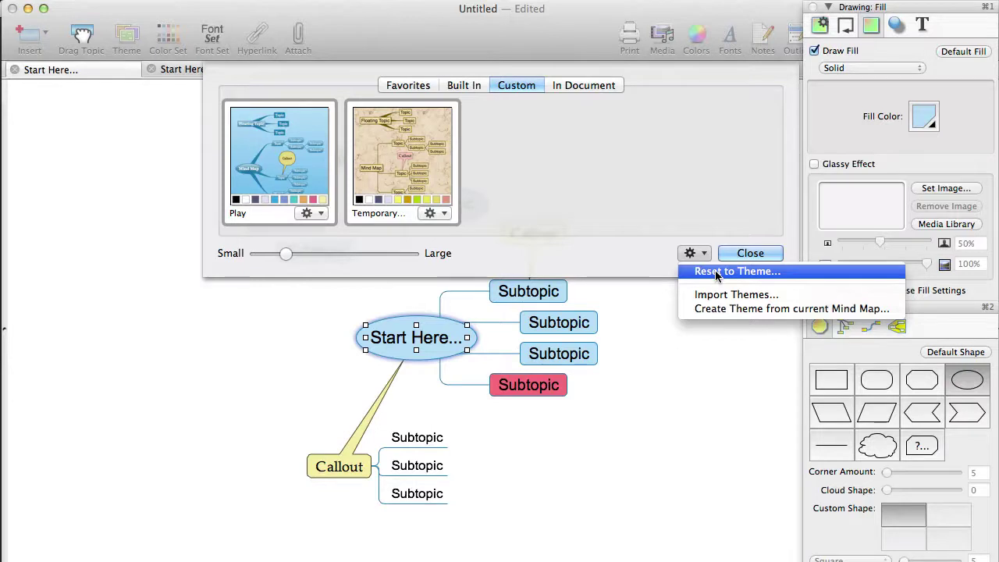
Step: Reset the map to its theme and confirm, so all four subtopics return to light blue
click(715, 273)
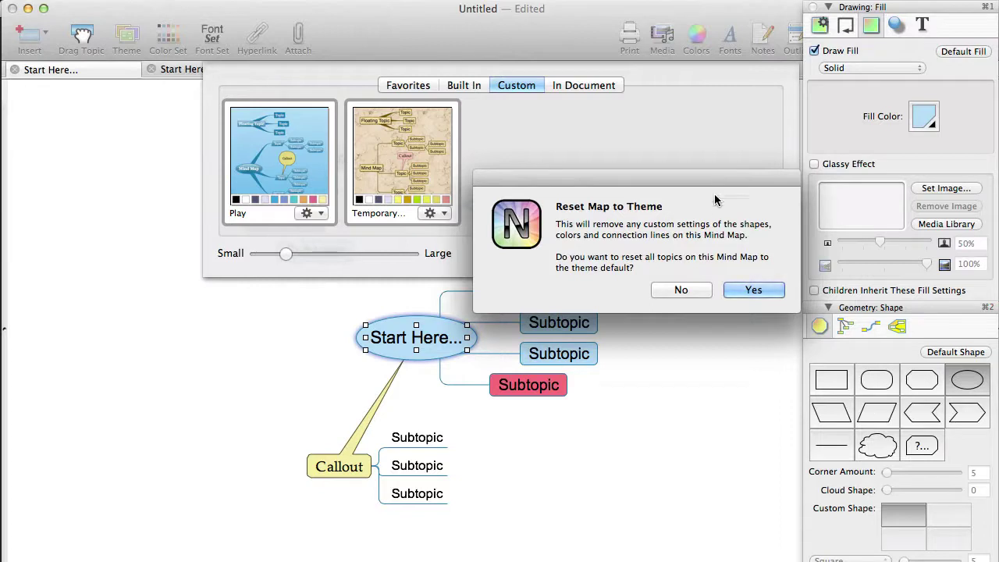
click(744, 291)
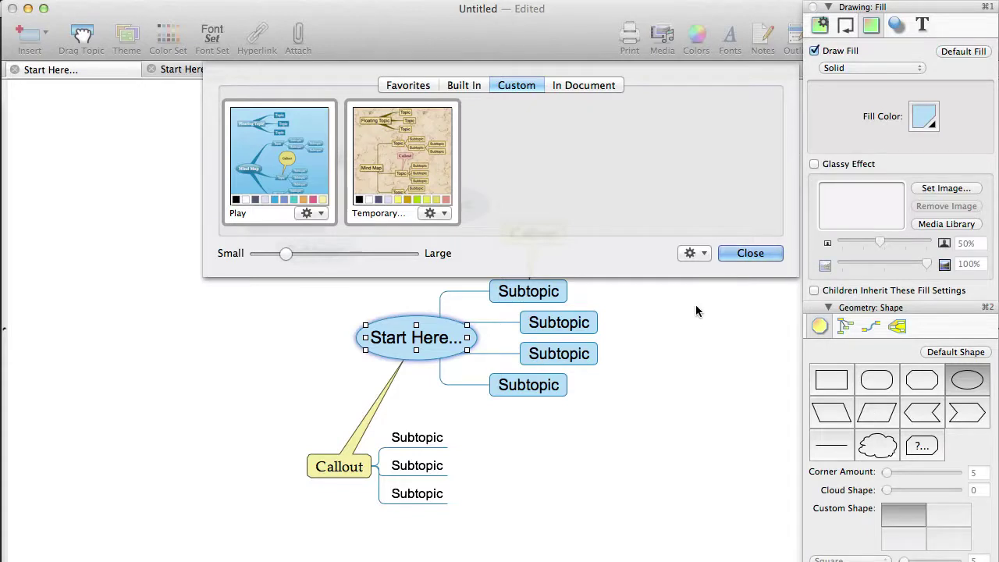
click(695, 253)
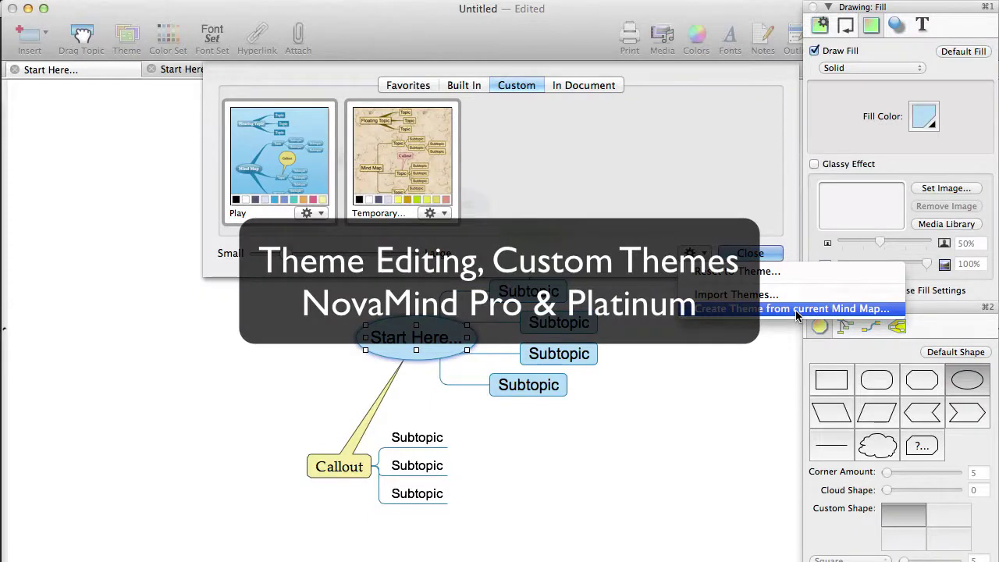
click(618, 255)
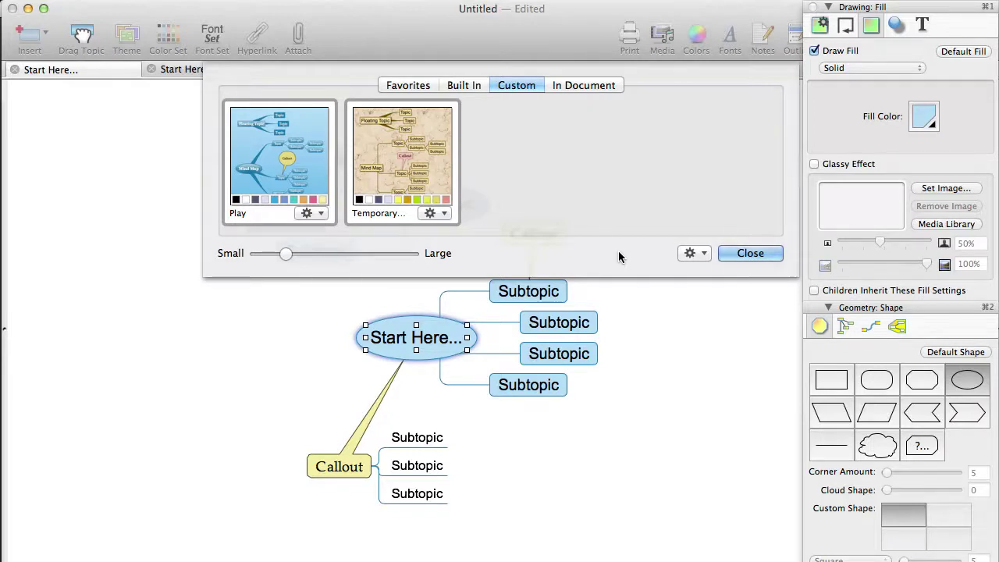
Step: Choose Edit from the Play theme's options to open it in the Theme Editor
click(320, 215)
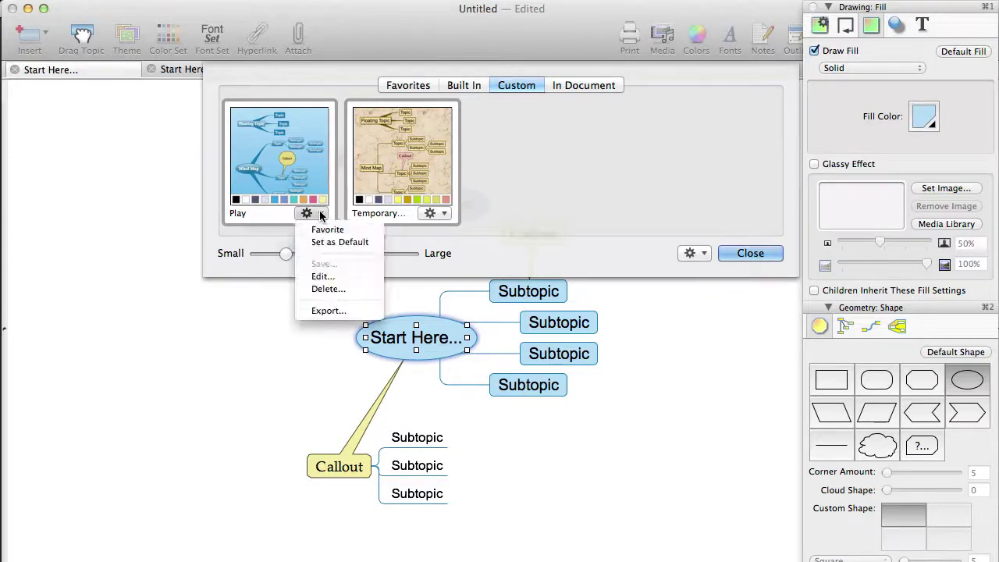
click(321, 277)
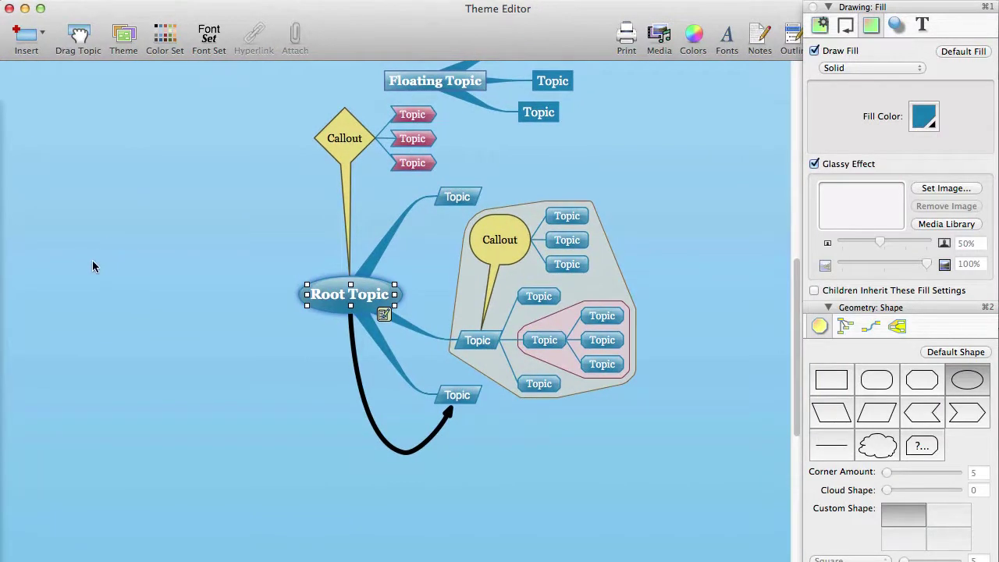
Step: Centre the Play sample map and show the Root Topic layout settings (repel 10, children offset 60)
scroll(97, 261, up, 5)
scroll(92, 266, down, 2)
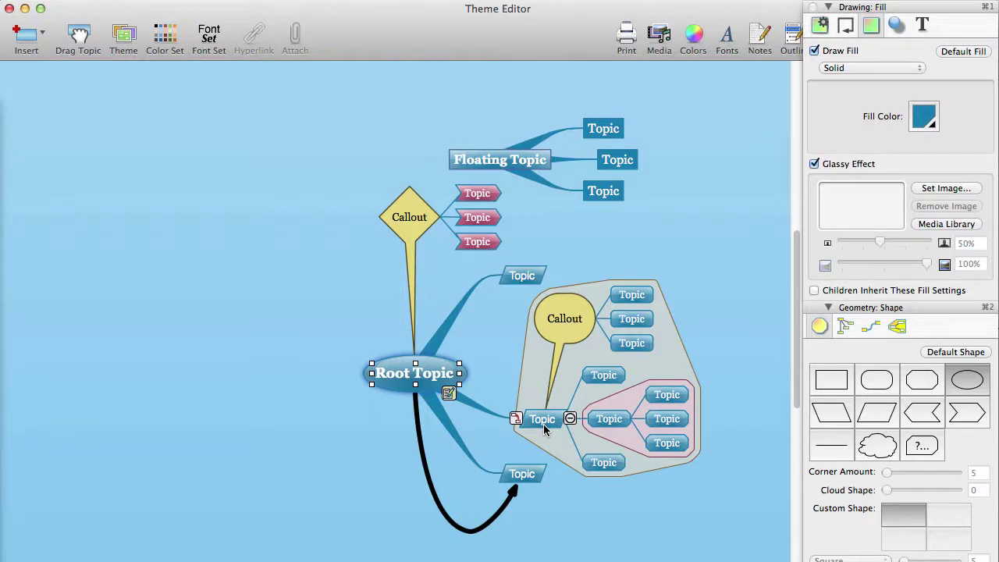
click(845, 328)
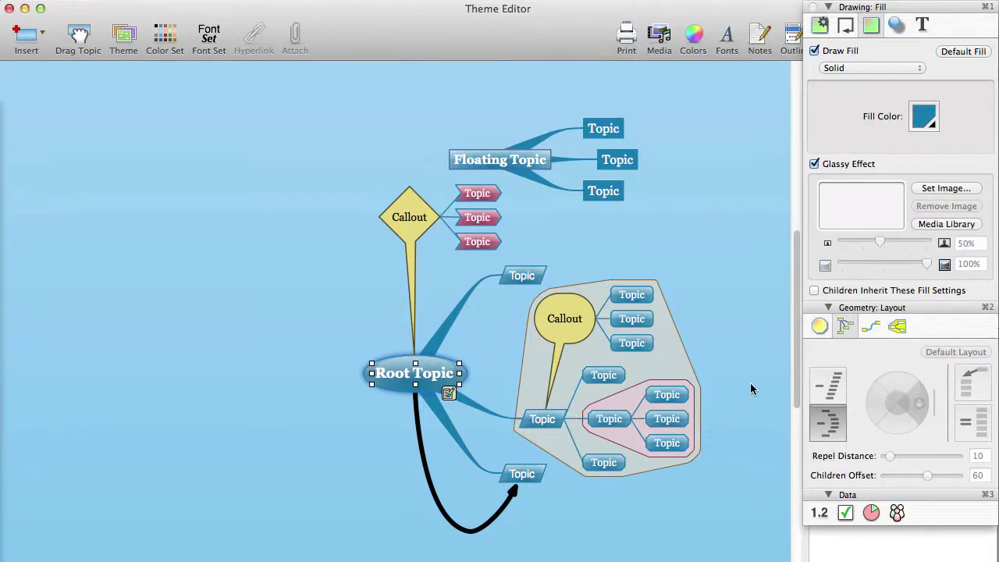
Step: Review the Data panel's outline numbering and checkbox settings, then reopen the root topic's shape options
click(846, 326)
click(846, 364)
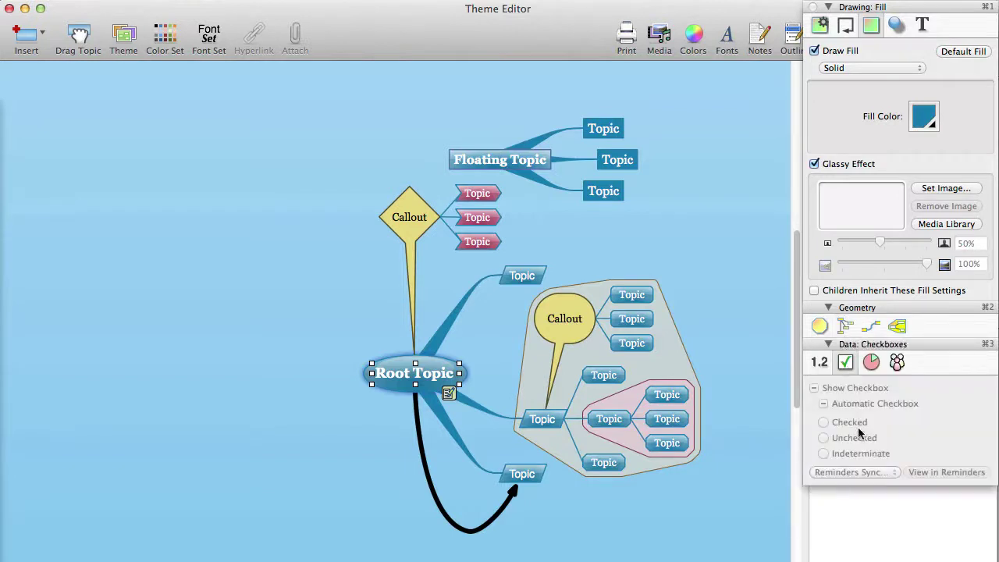
click(819, 362)
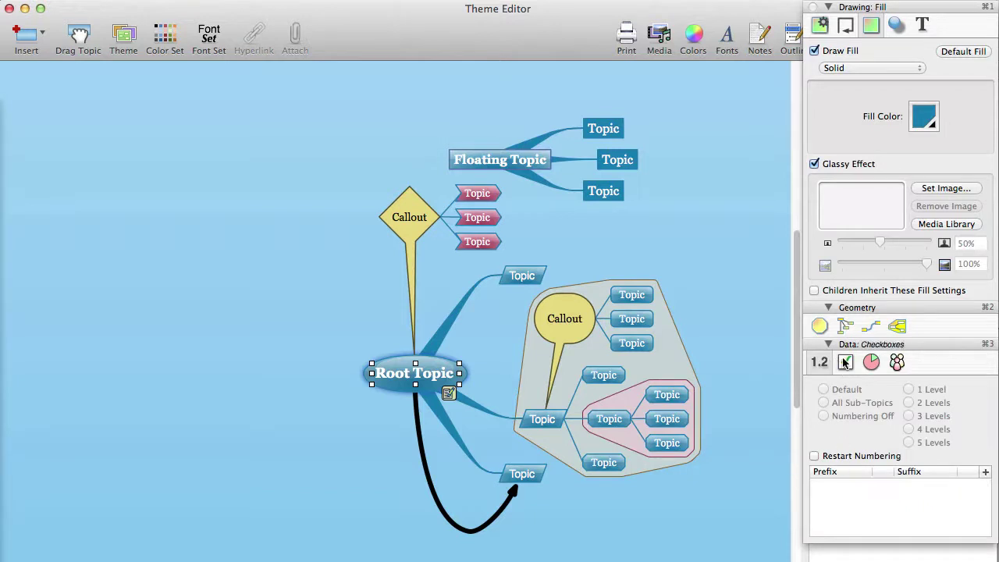
click(845, 362)
click(845, 362)
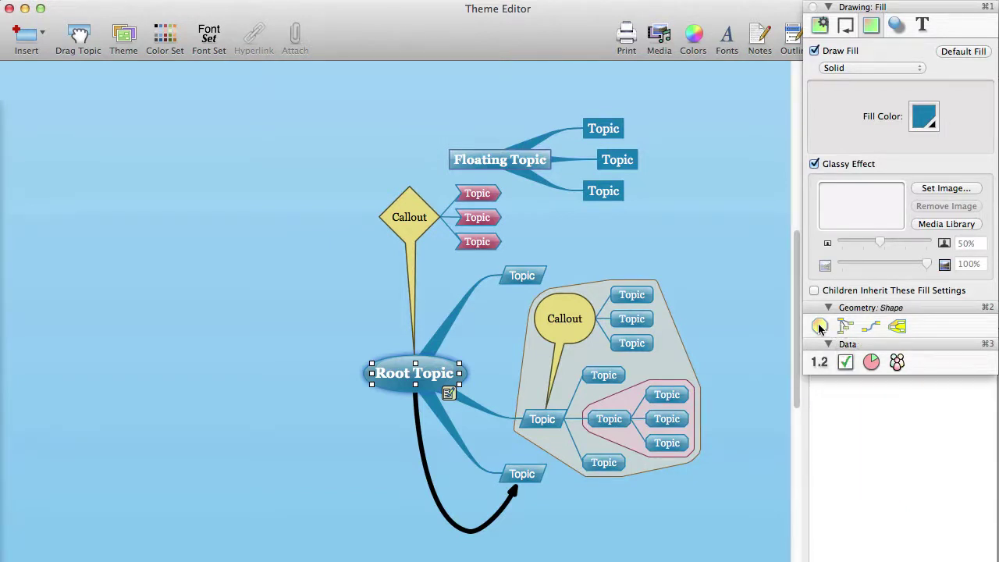
click(819, 327)
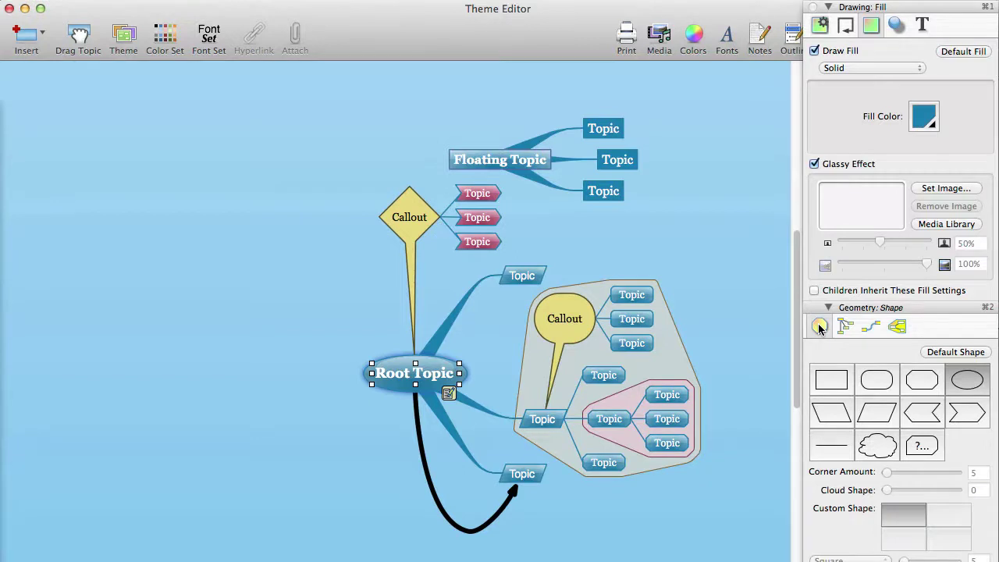
scroll(251, 430, right, 3)
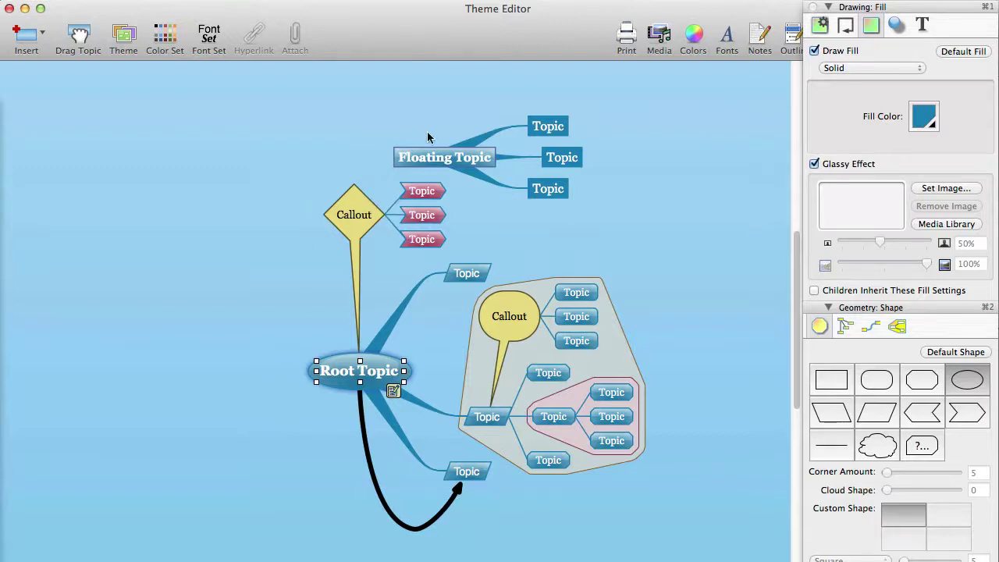
Step: Give the Floating Topic's three child topics the parallelogram shape
click(402, 157)
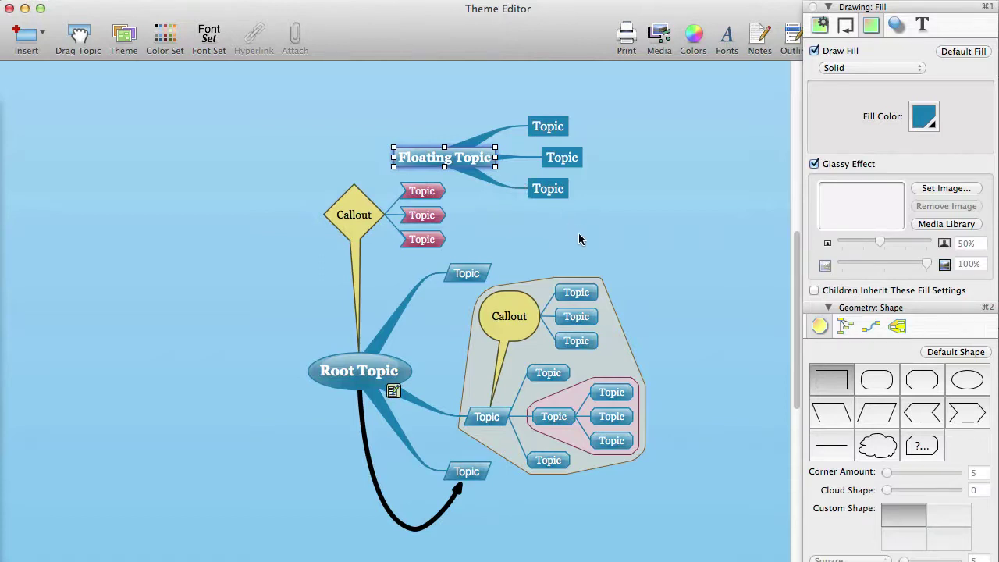
click(548, 193)
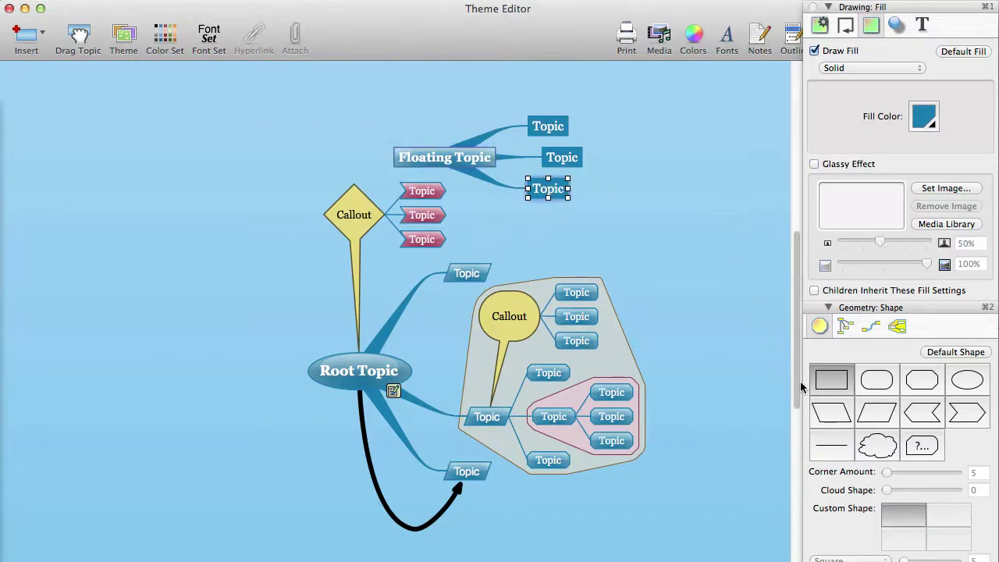
click(869, 418)
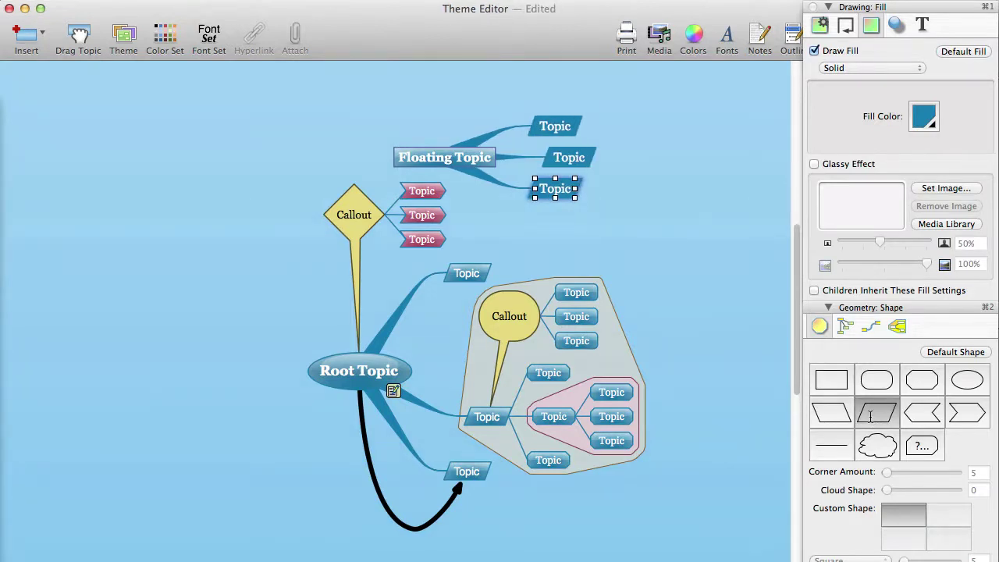
click(312, 209)
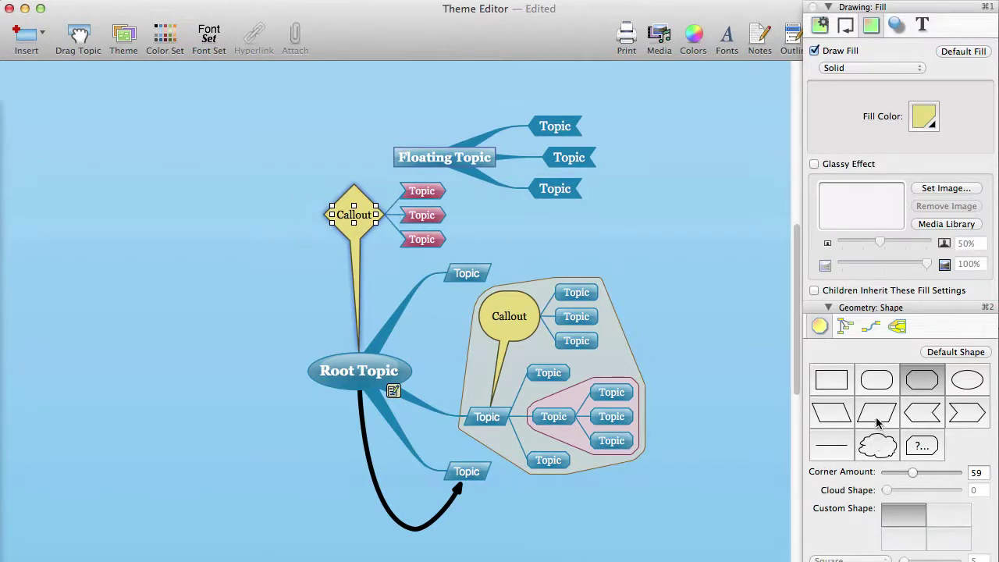
Step: Reduce the Callout's corner rounding and fill its three pink child topics with light pink
drag(911, 474, 896, 479)
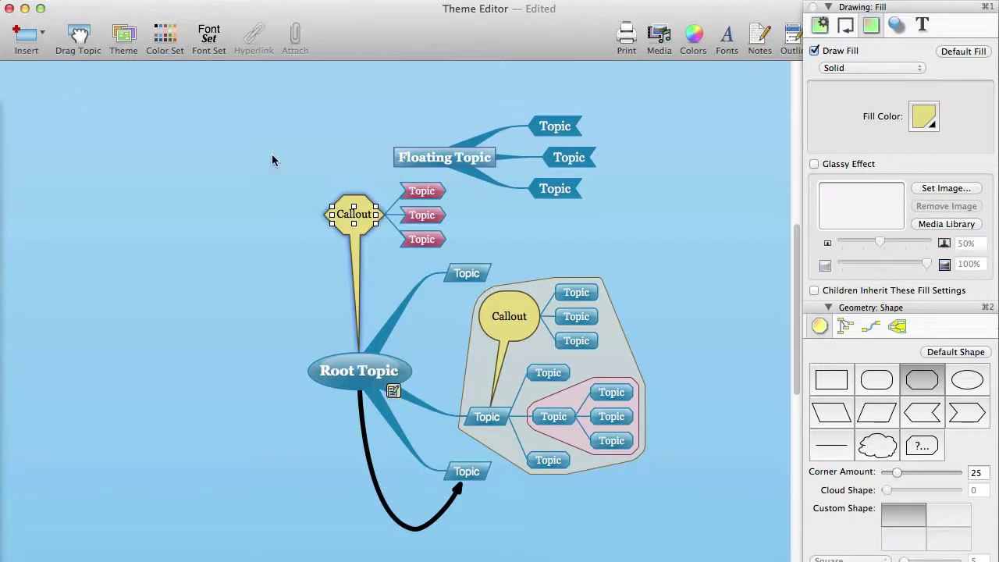
click(422, 192)
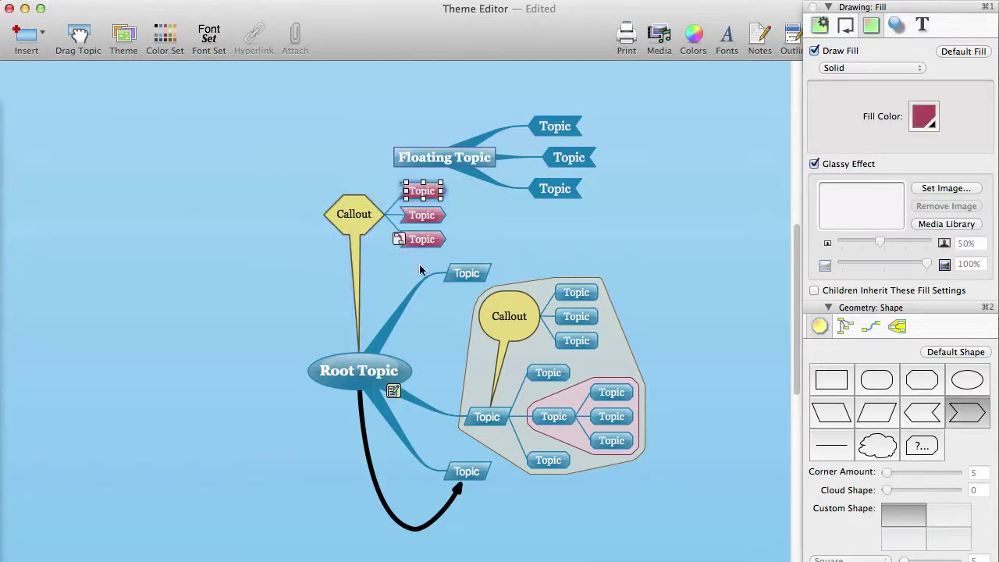
click(933, 129)
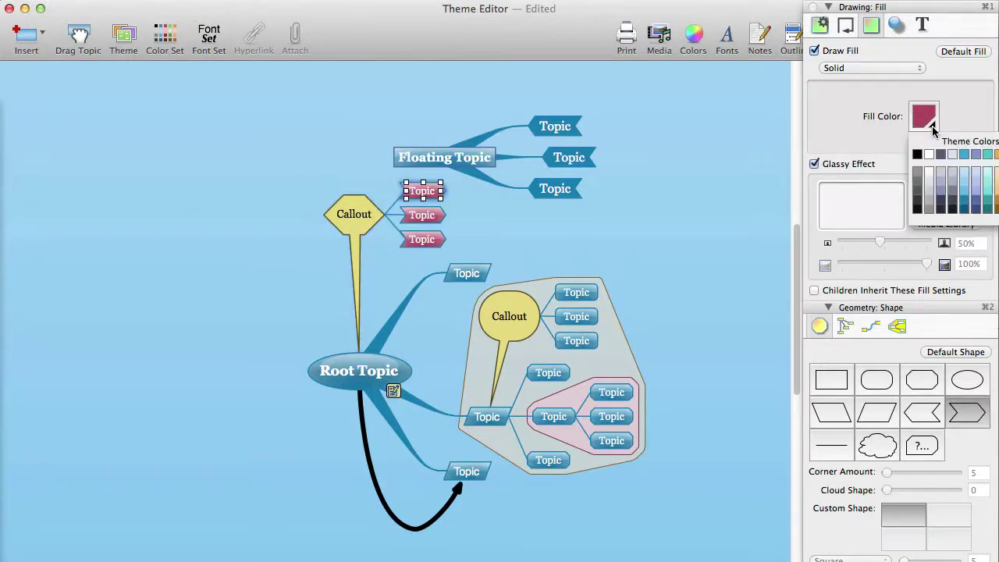
click(923, 196)
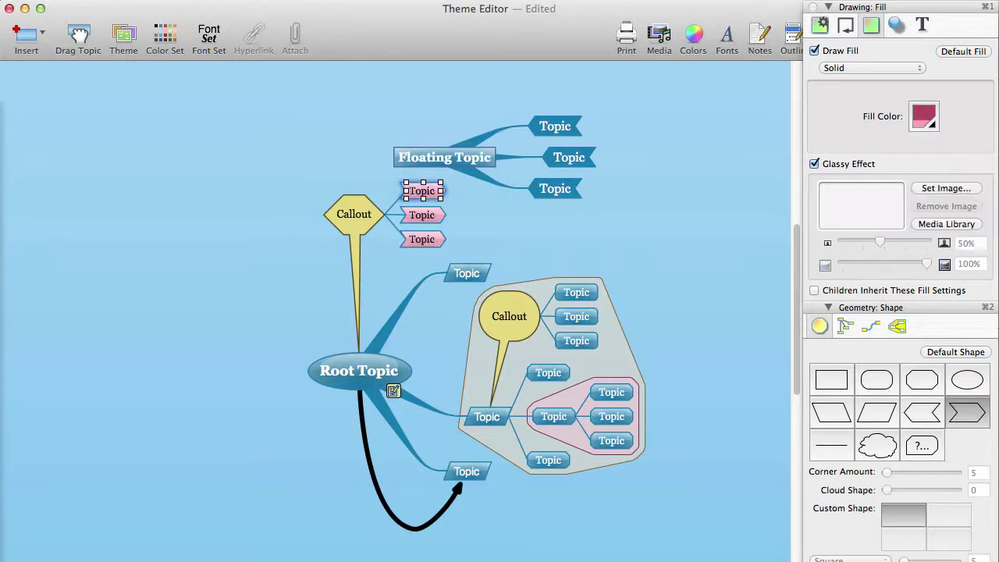
click(506, 319)
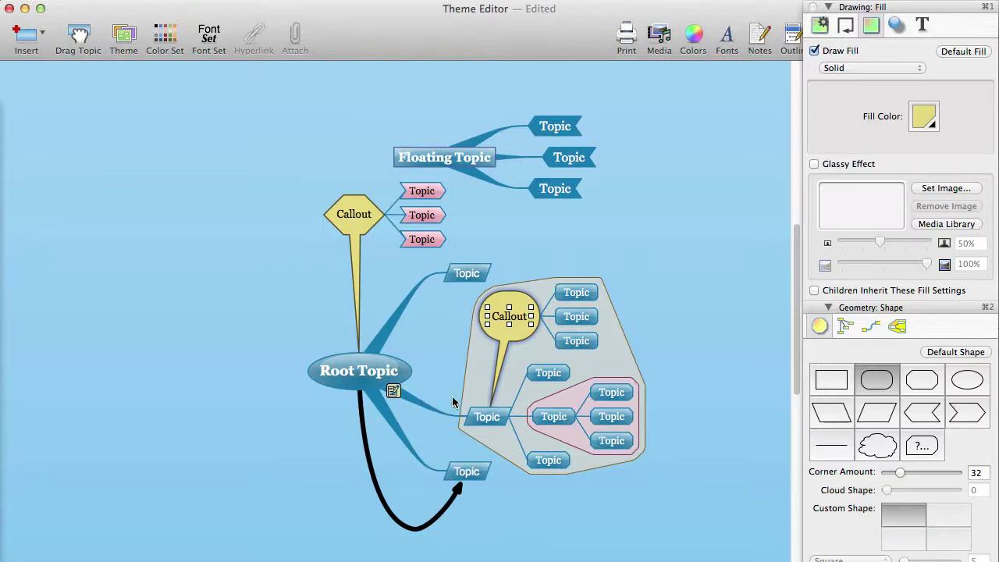
click(473, 367)
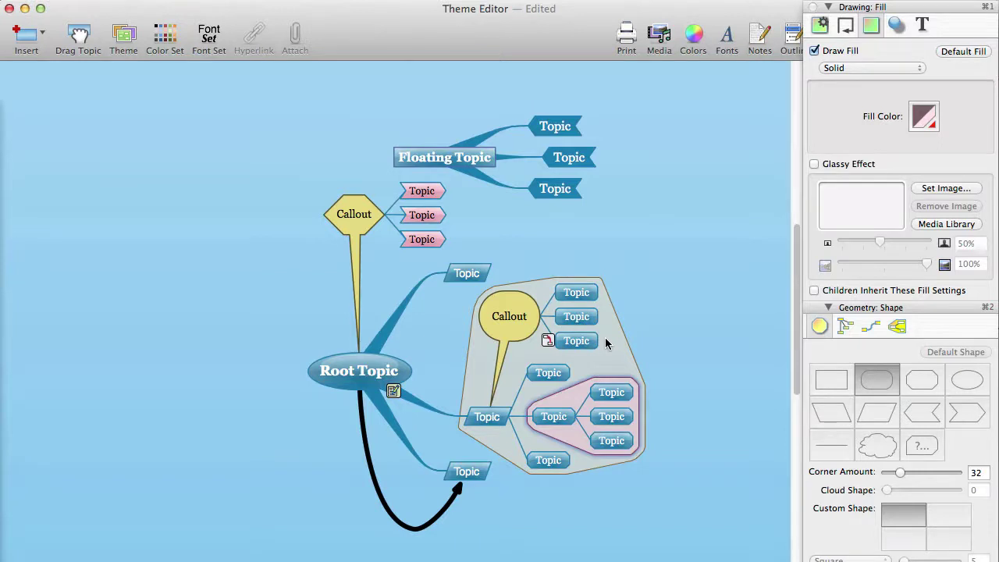
click(369, 469)
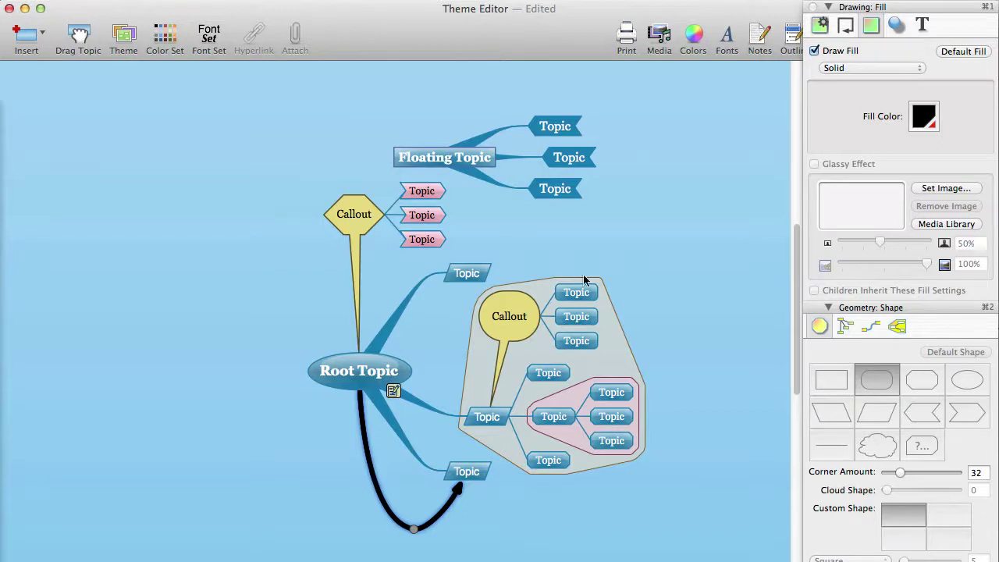
Step: Set the relationship curve's stroke colour to Automatic Color
click(845, 25)
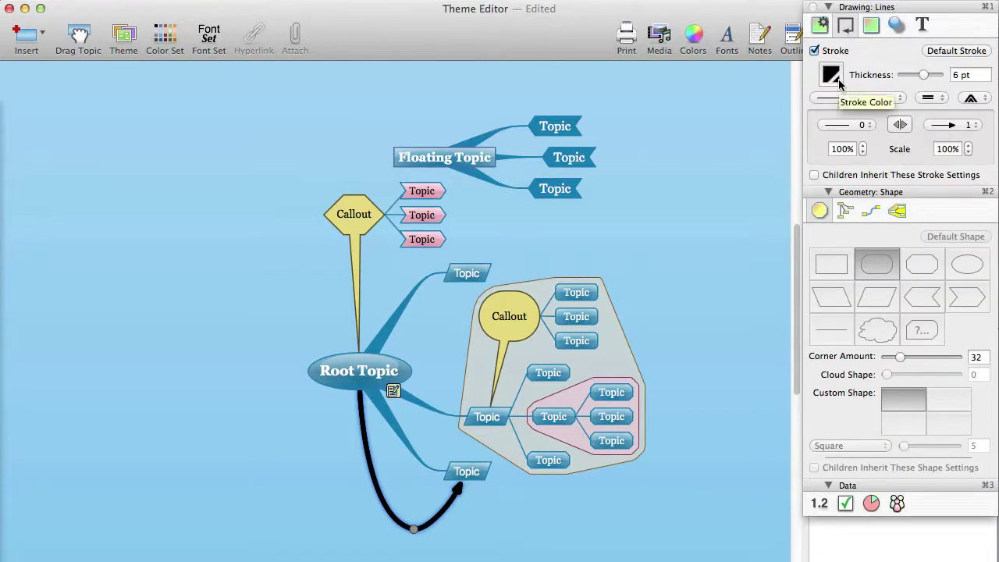
click(839, 83)
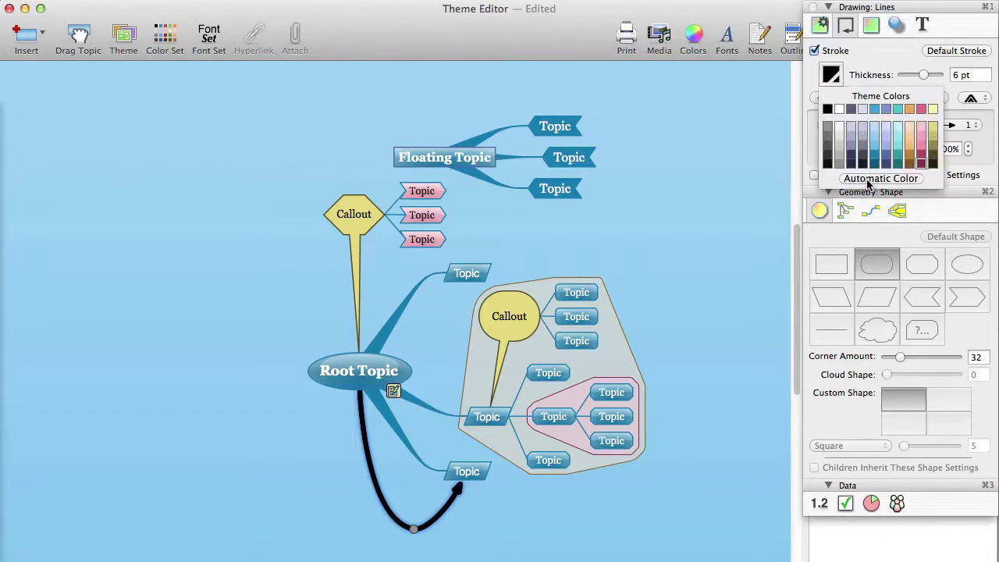
click(867, 180)
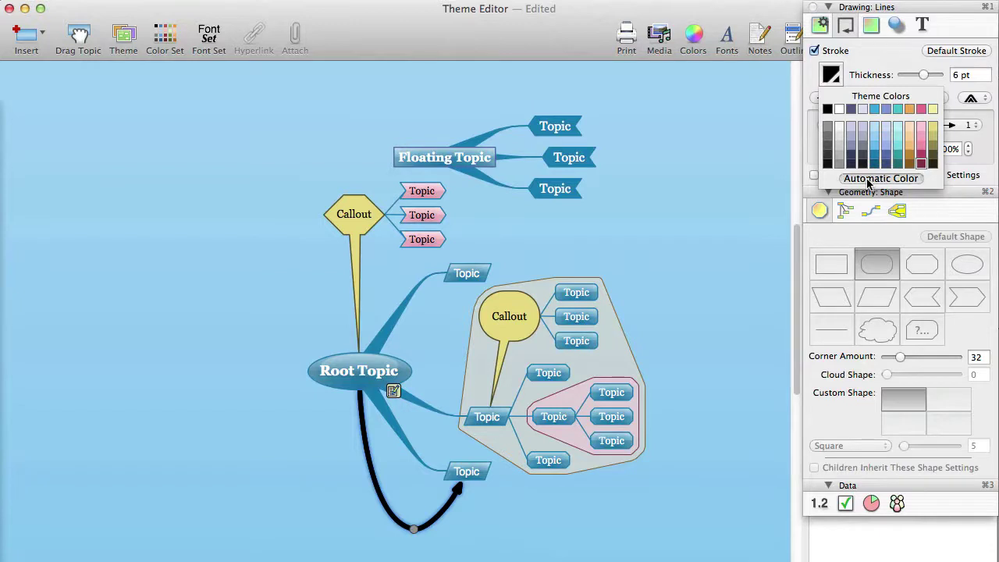
click(881, 60)
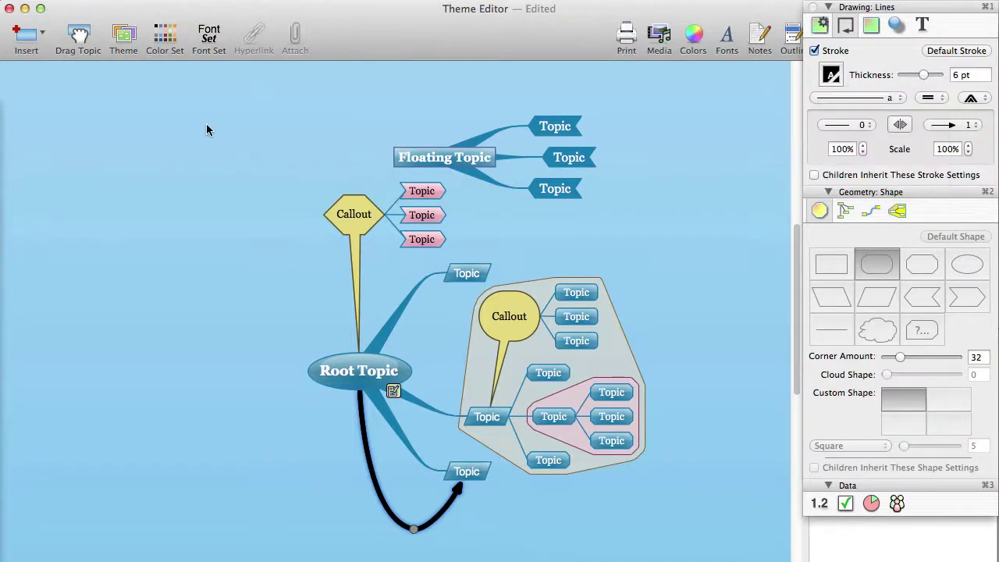
Step: Try the Earthy and Pastel colour sets, then apply Business Blue to the theme's map
click(164, 35)
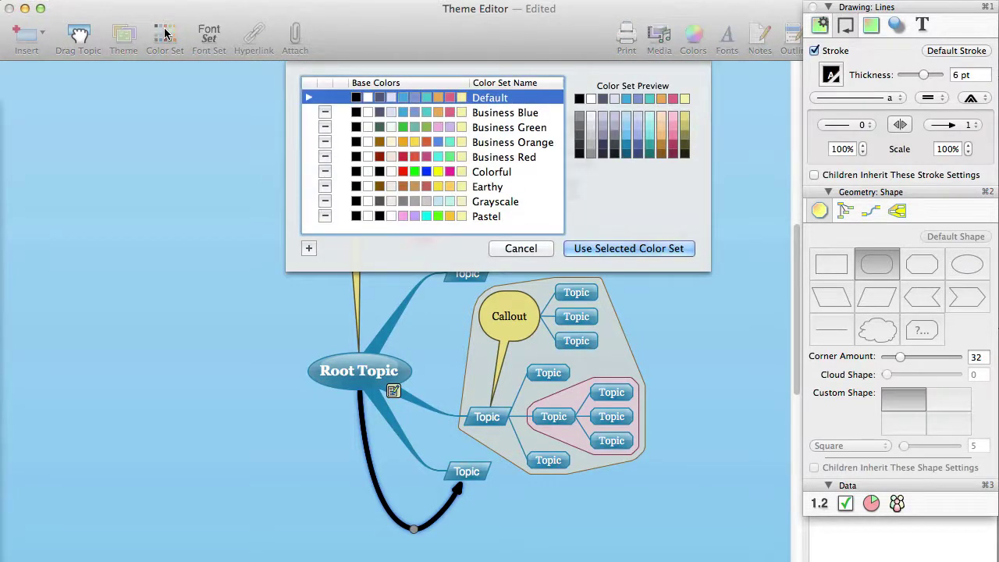
click(420, 187)
key(Return)
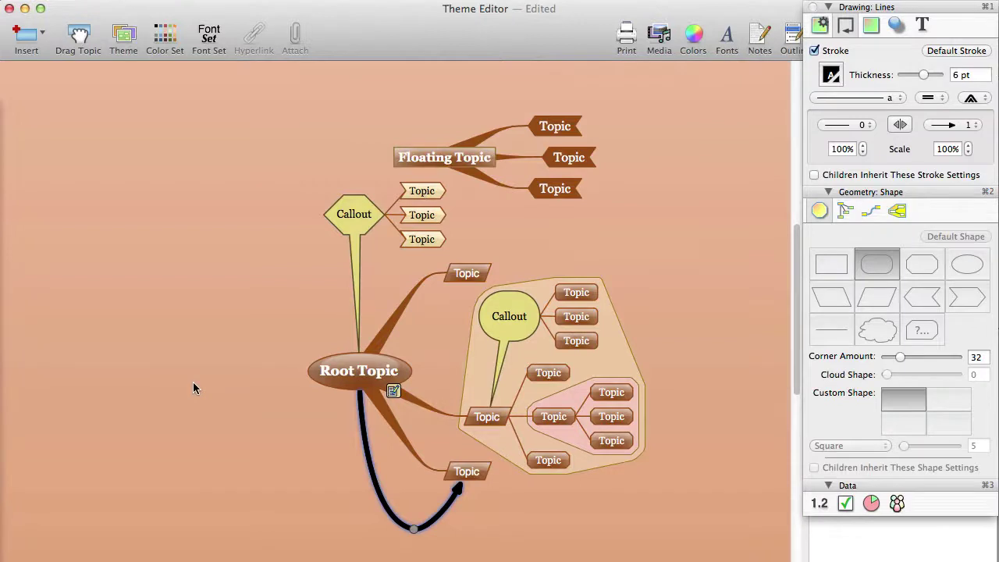
click(164, 37)
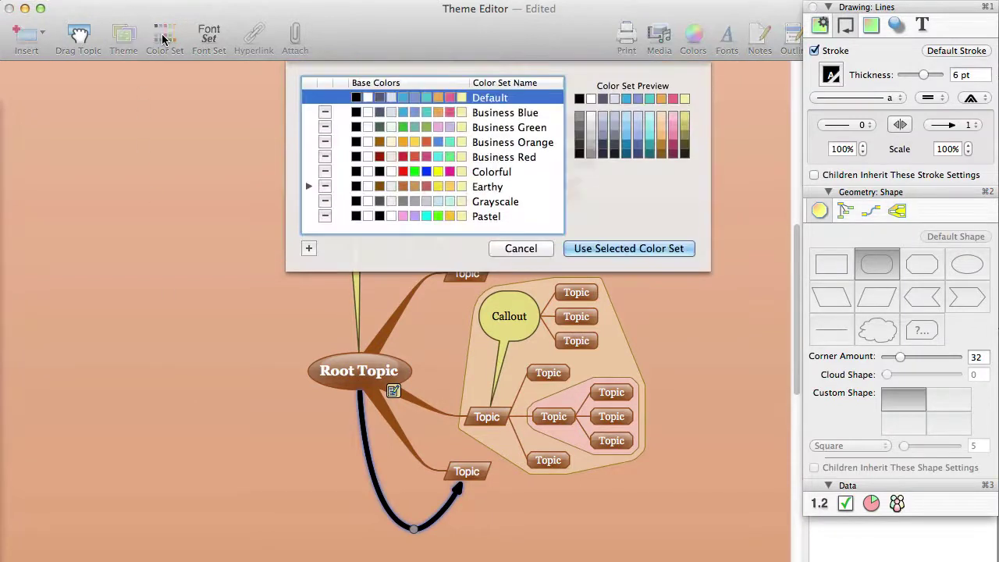
double_click(413, 216)
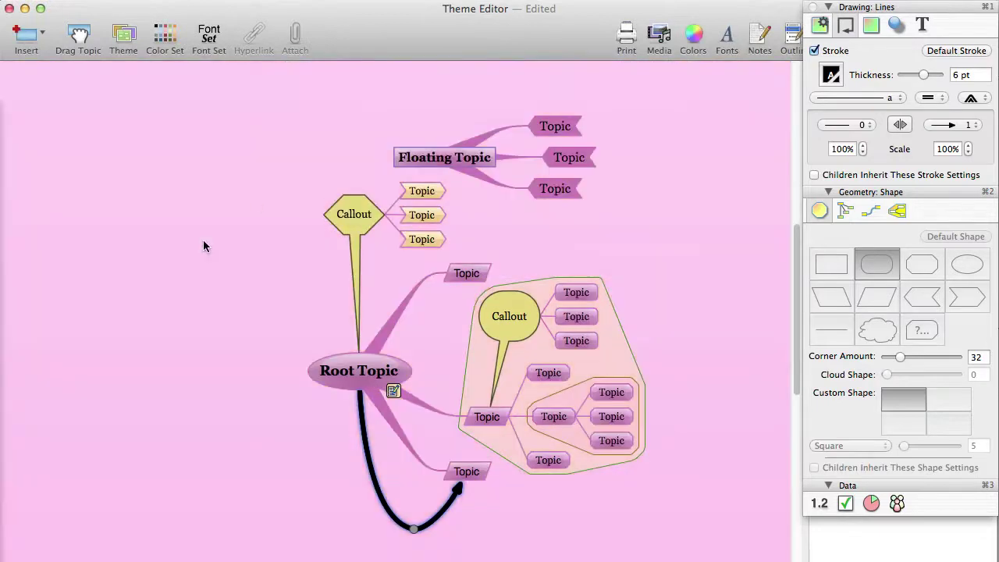
click(171, 37)
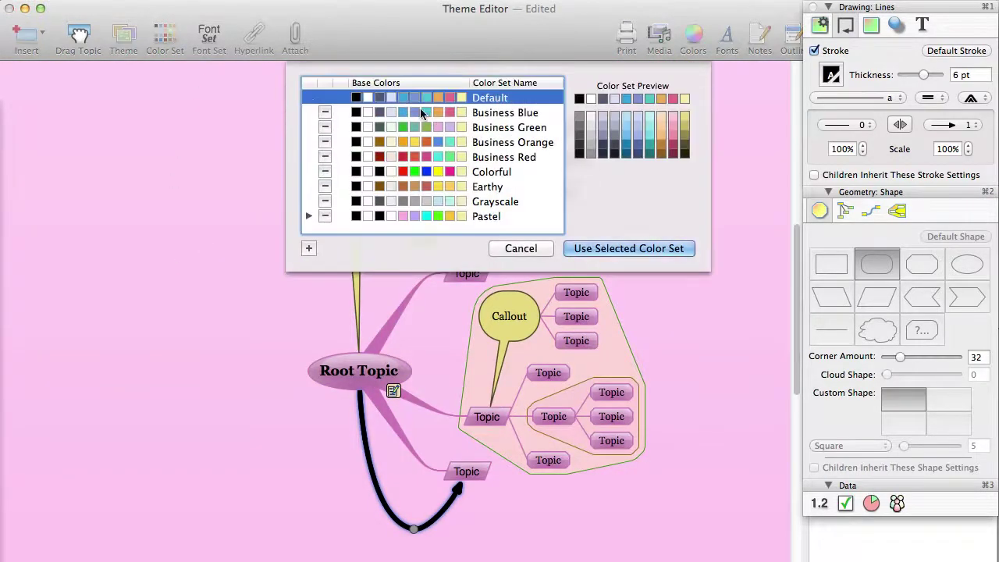
click(421, 114)
double_click(422, 114)
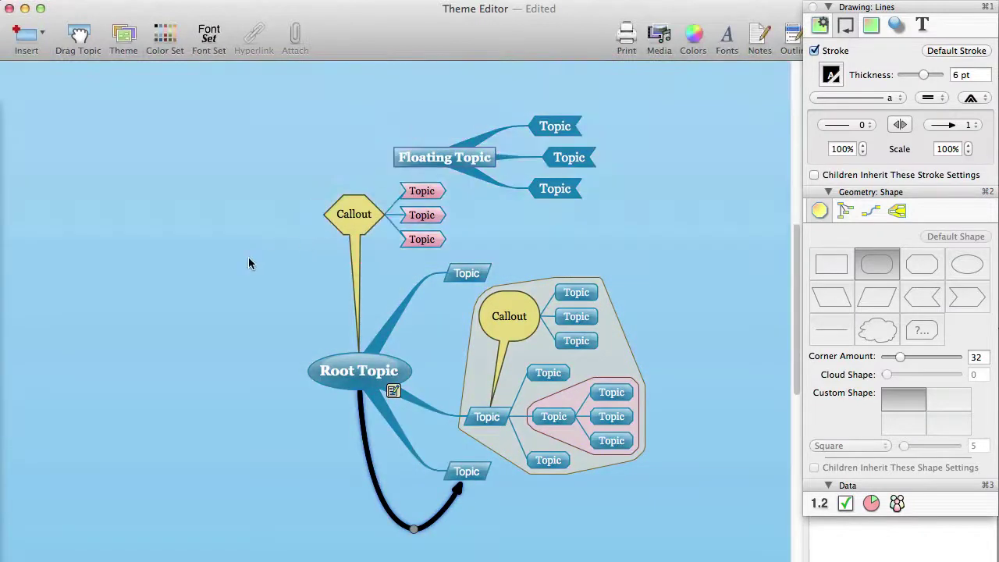
Step: Apply the Playful font set (Impact, Arial, Comic Sans) to the sample map
click(210, 37)
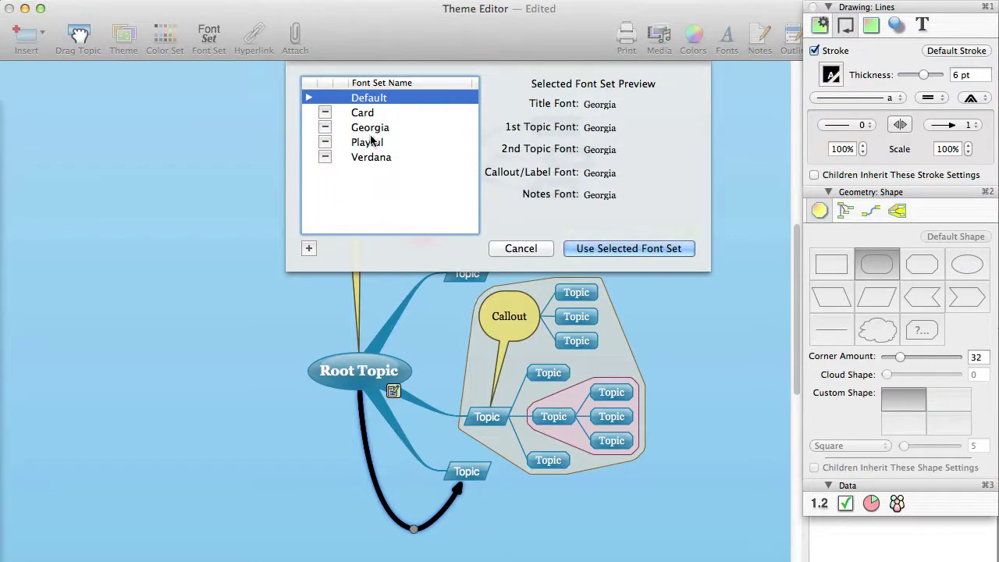
click(366, 144)
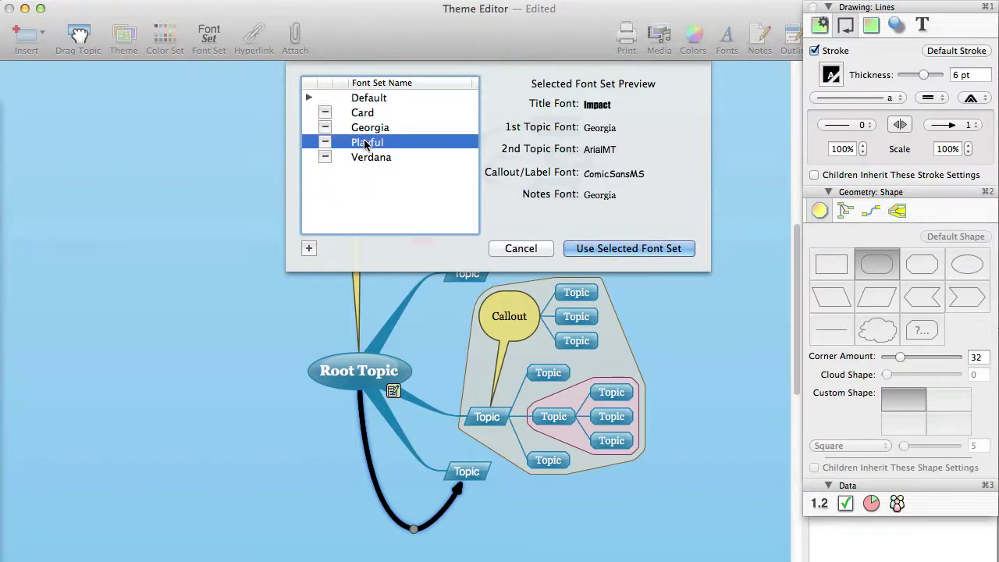
click(584, 248)
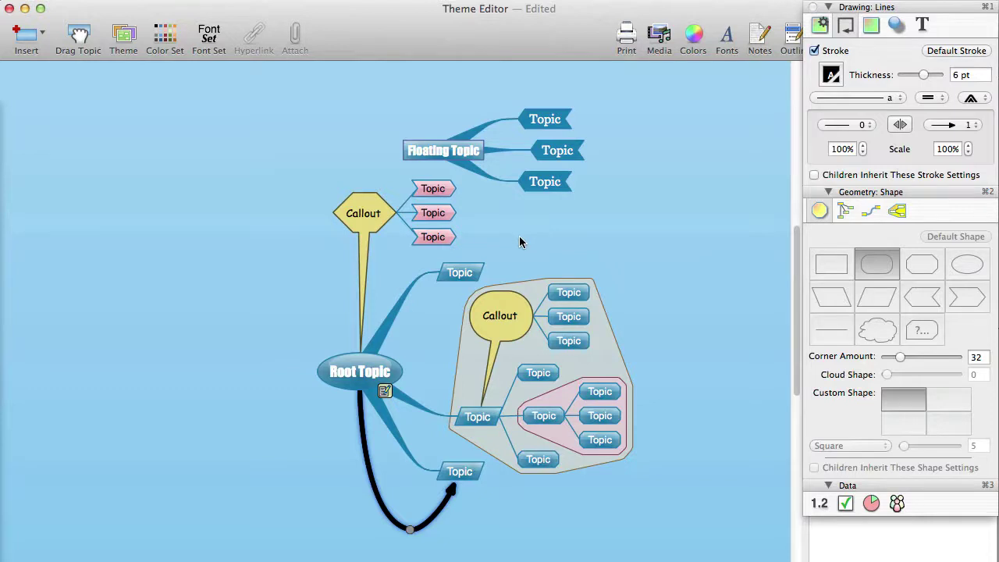
Step: Select the lower Floating Topic subtopic together with its two siblings
mouse_move(538, 191)
right_click(545, 184)
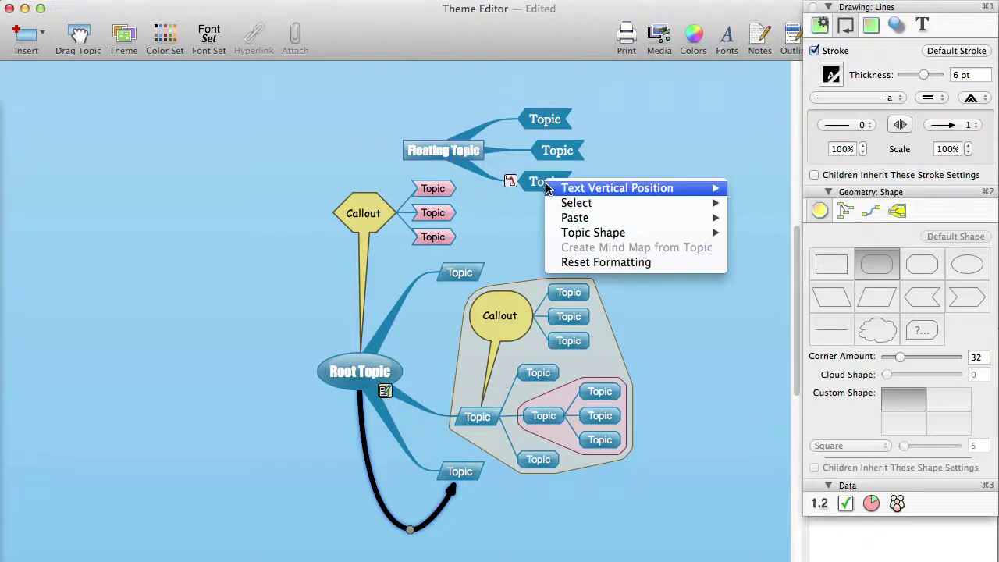
mouse_move(559, 204)
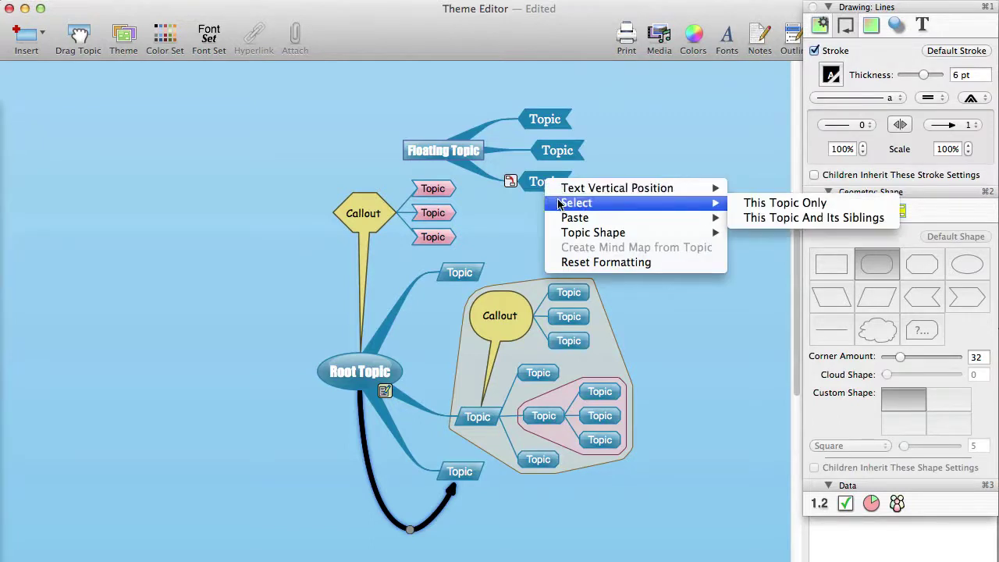
click(769, 226)
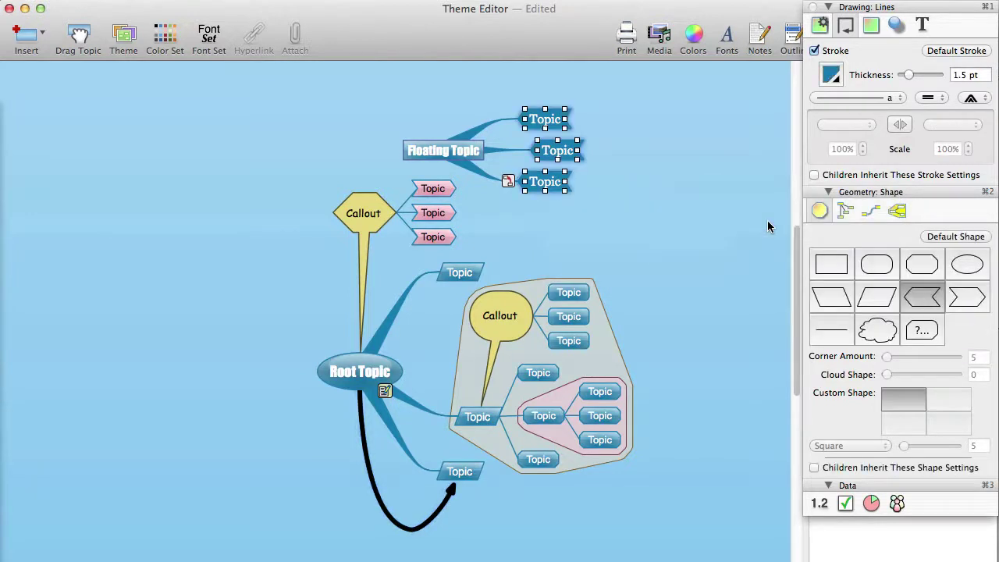
Step: Enlarge the selected subtopics' font size with the Fonts size slider
click(921, 26)
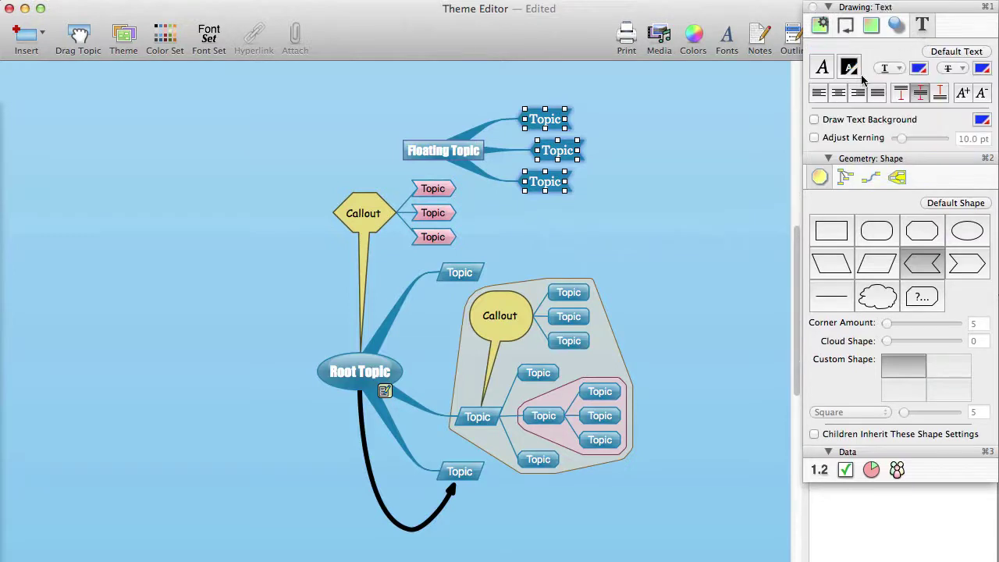
click(821, 67)
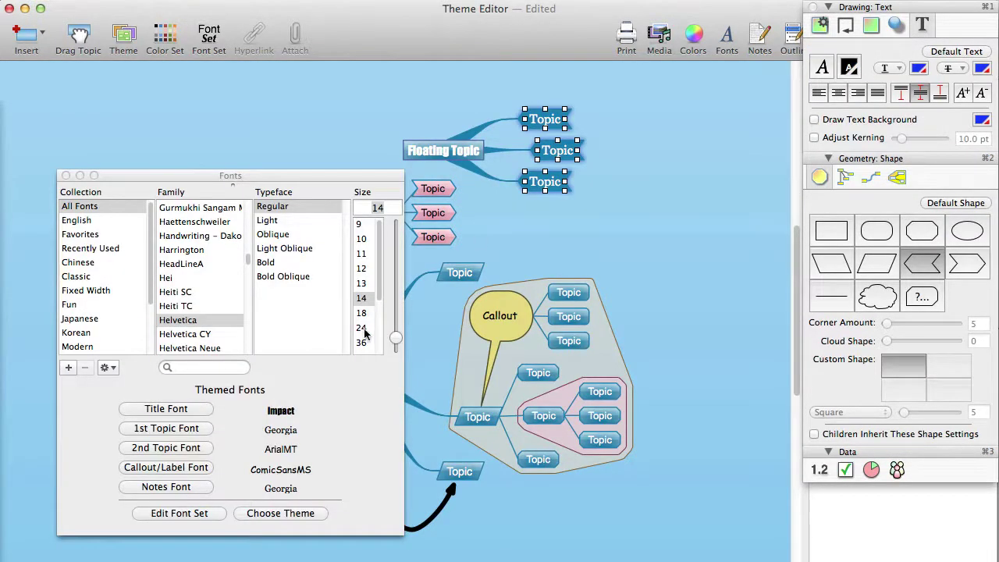
drag(396, 337, 396, 331)
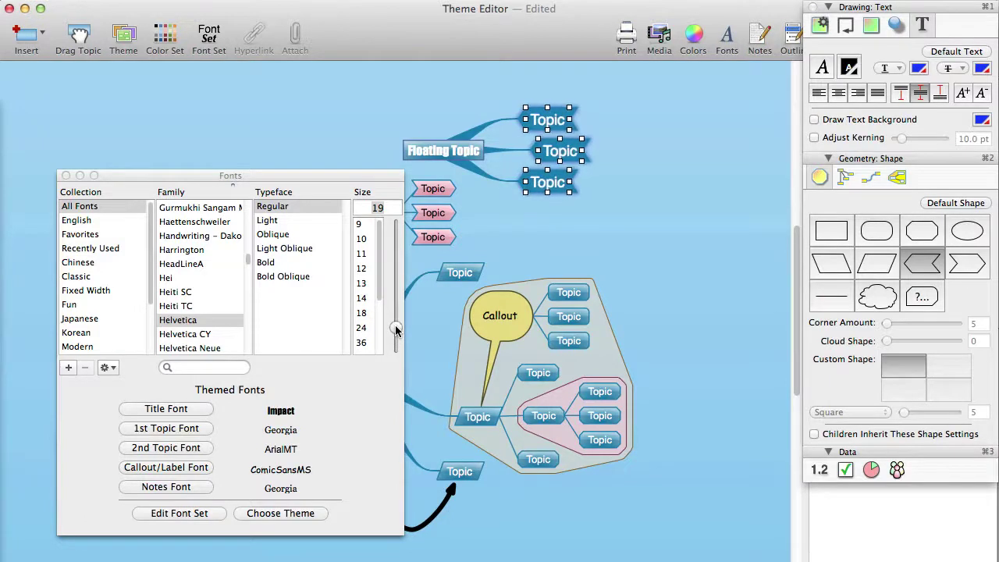
click(65, 175)
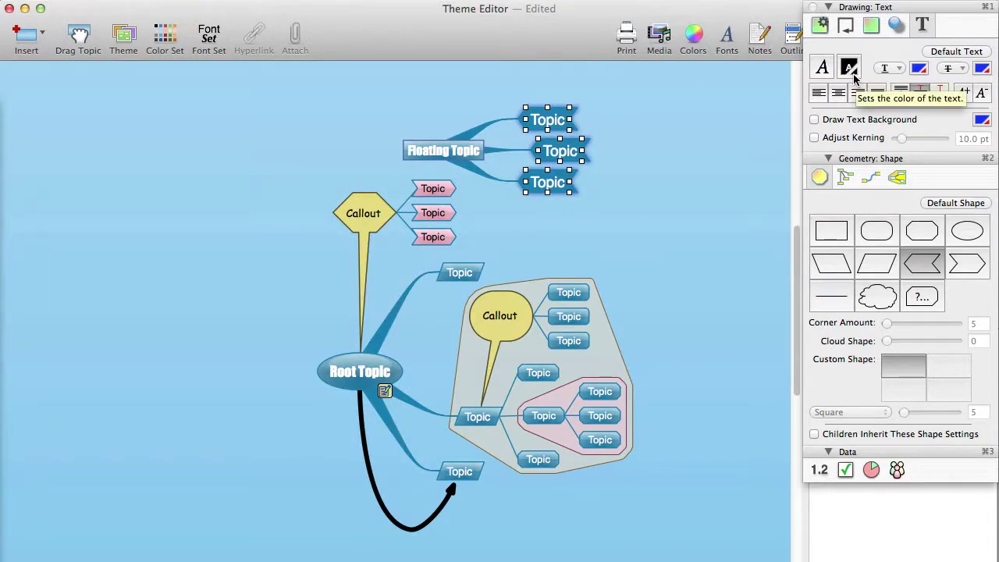
Step: Turn the subtopics' text pink, then reset it to Automatic Color (white)
click(849, 69)
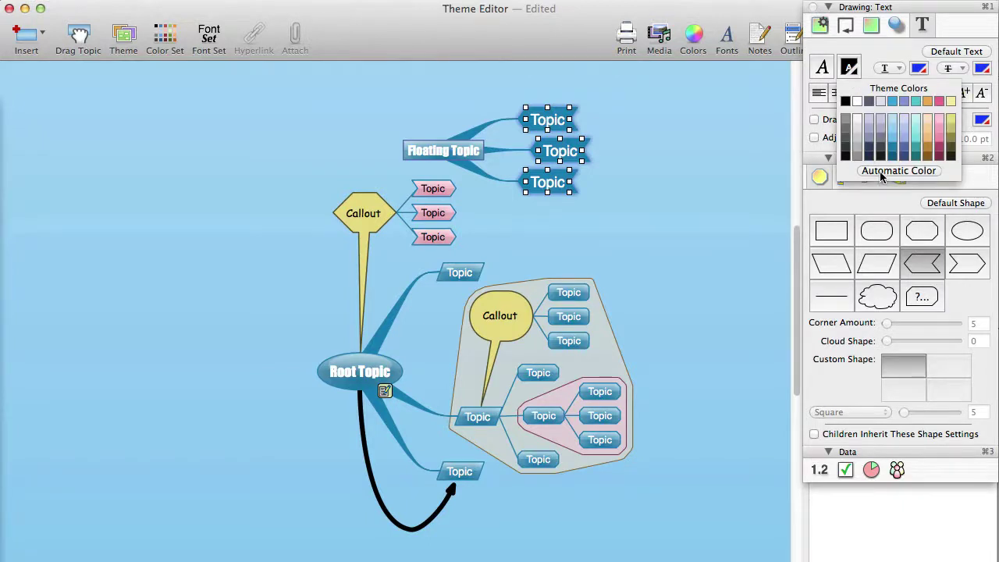
click(937, 137)
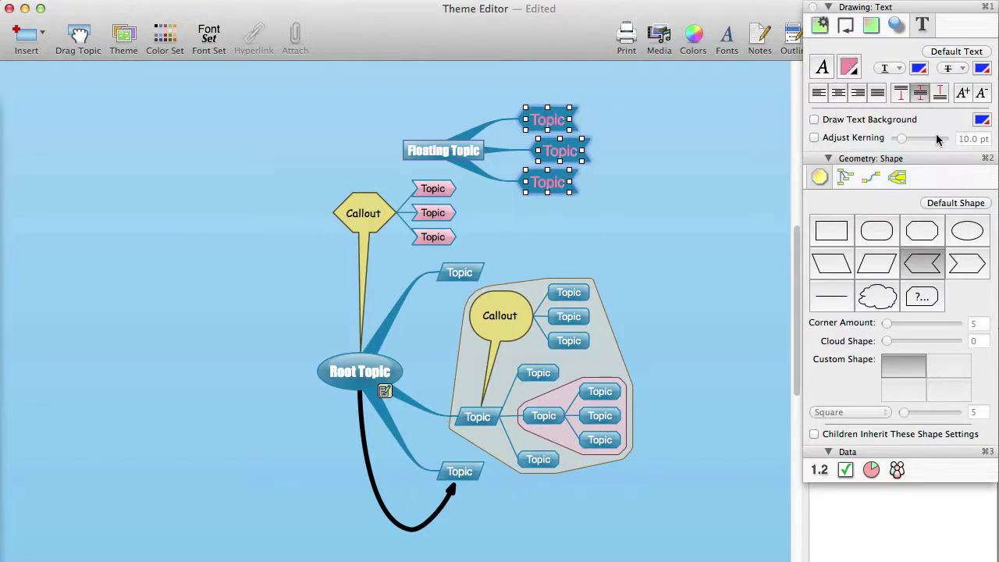
click(856, 72)
click(900, 172)
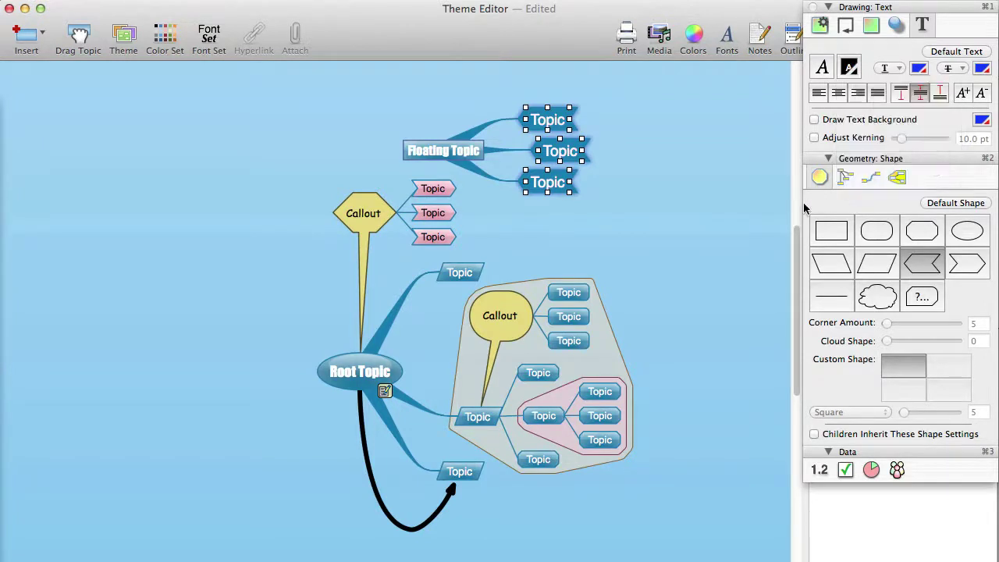
Step: Fill the three Floating Topic subtopics with a light blue theme swatch
click(872, 27)
click(931, 125)
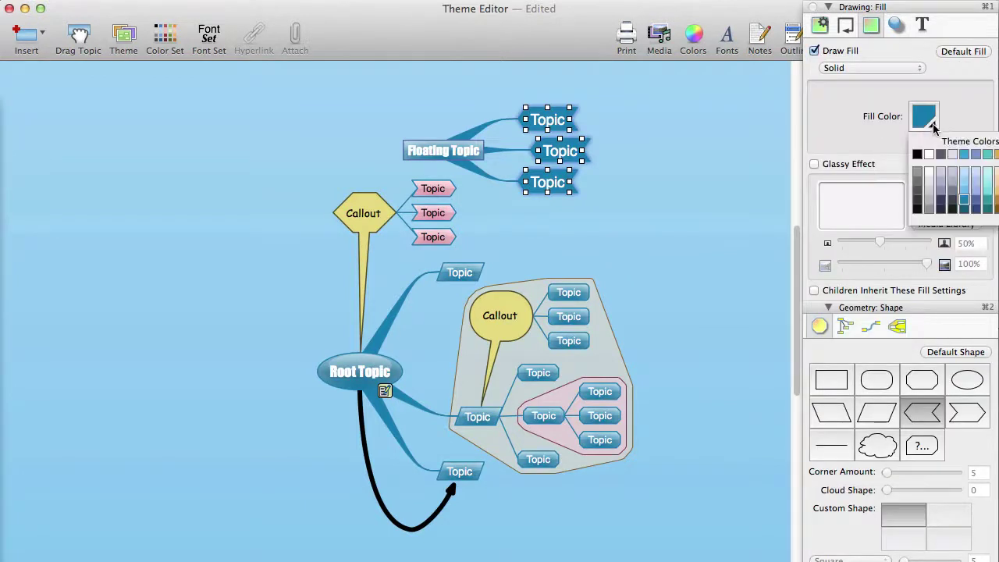
click(964, 178)
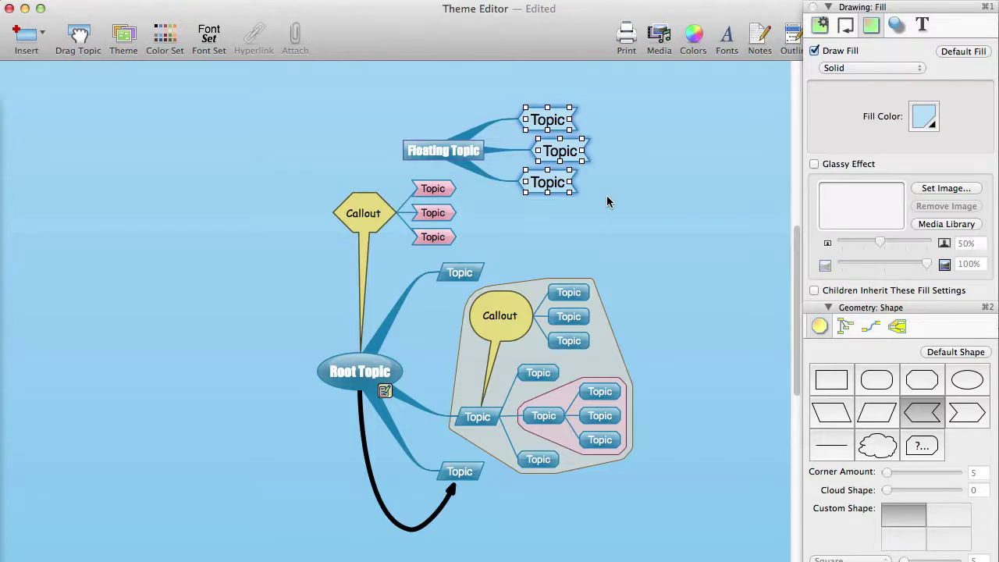
click(920, 26)
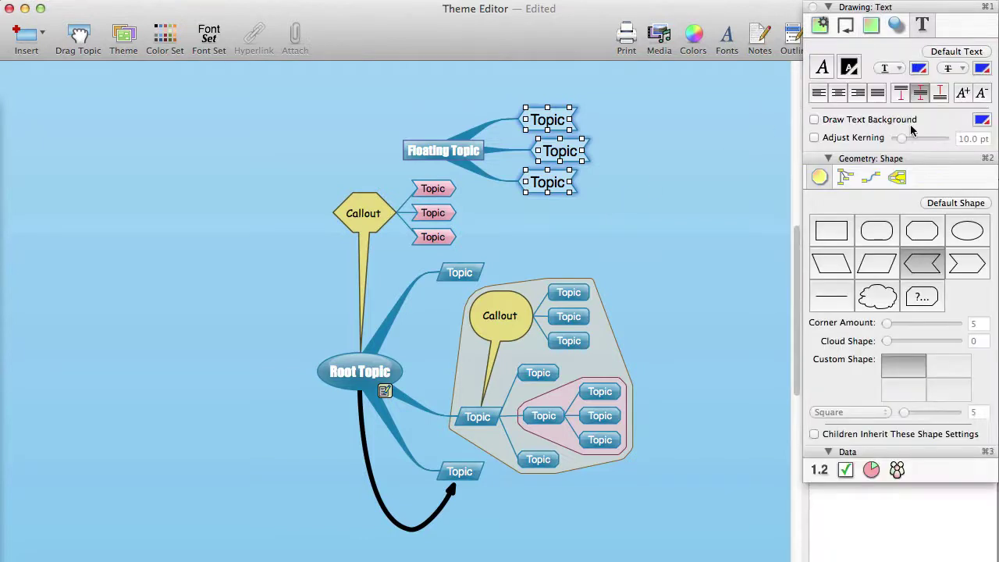
Step: Shrink the subtopics' text two steps with A-, then enlarge it three steps with A+
click(981, 93)
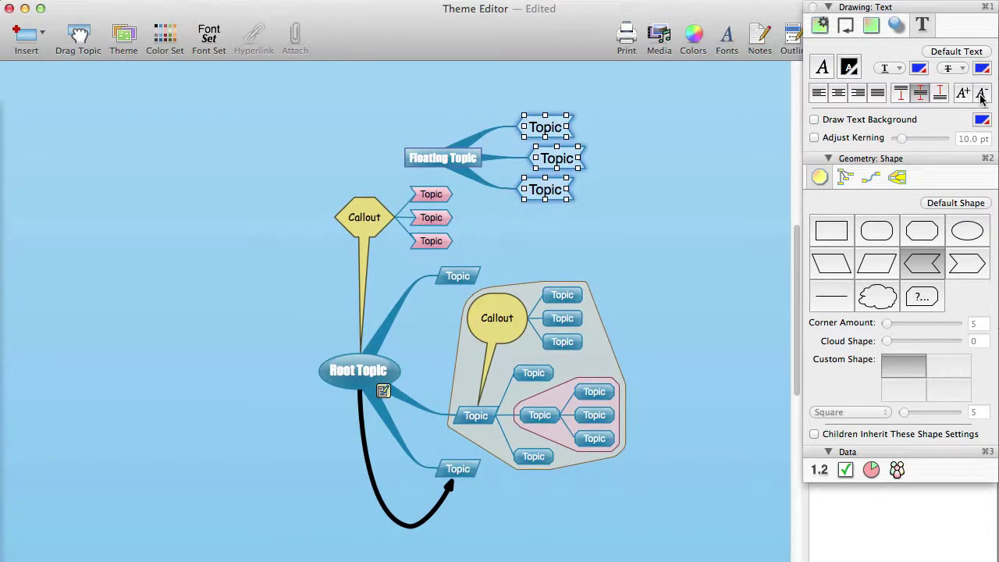
click(982, 94)
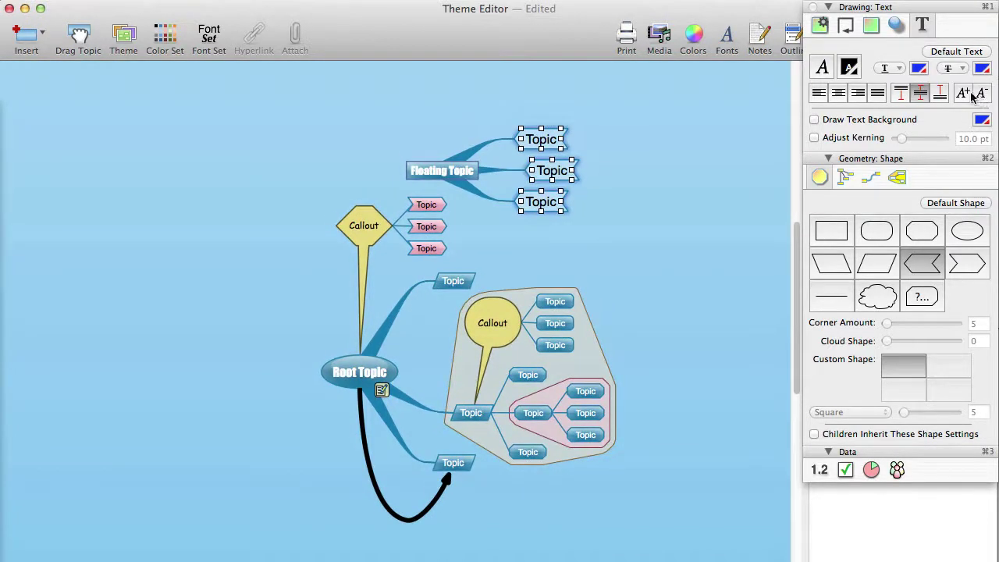
click(963, 94)
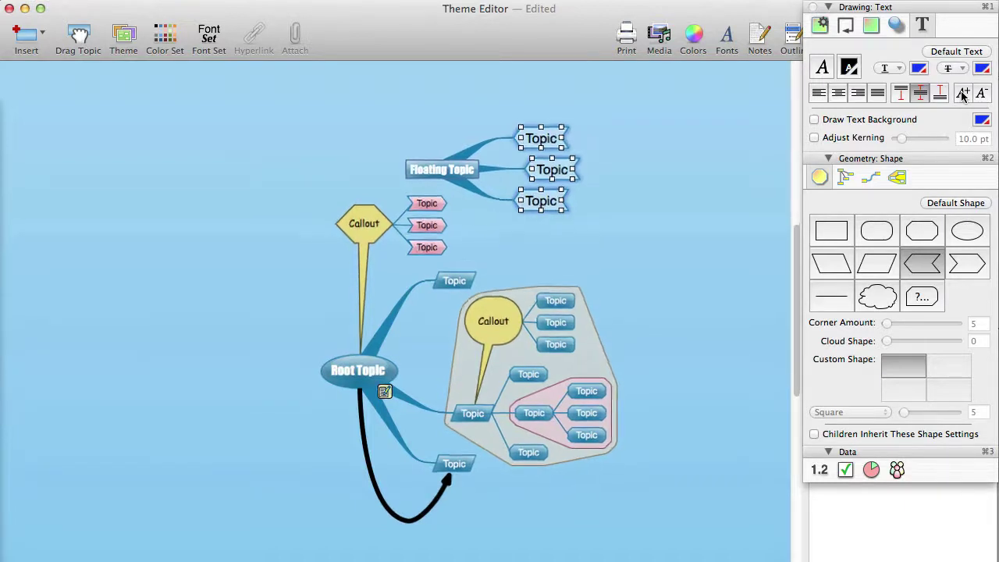
click(962, 93)
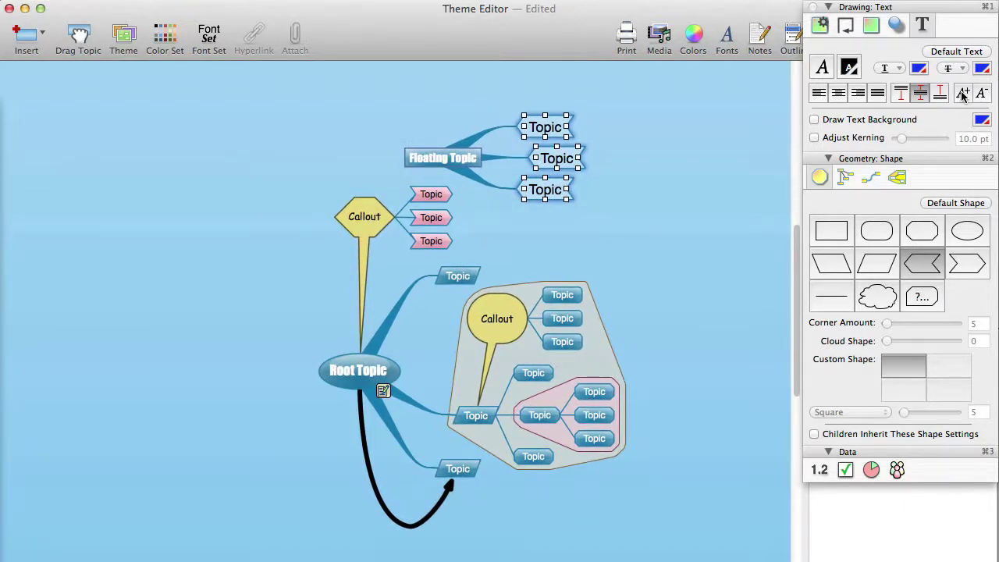
click(963, 94)
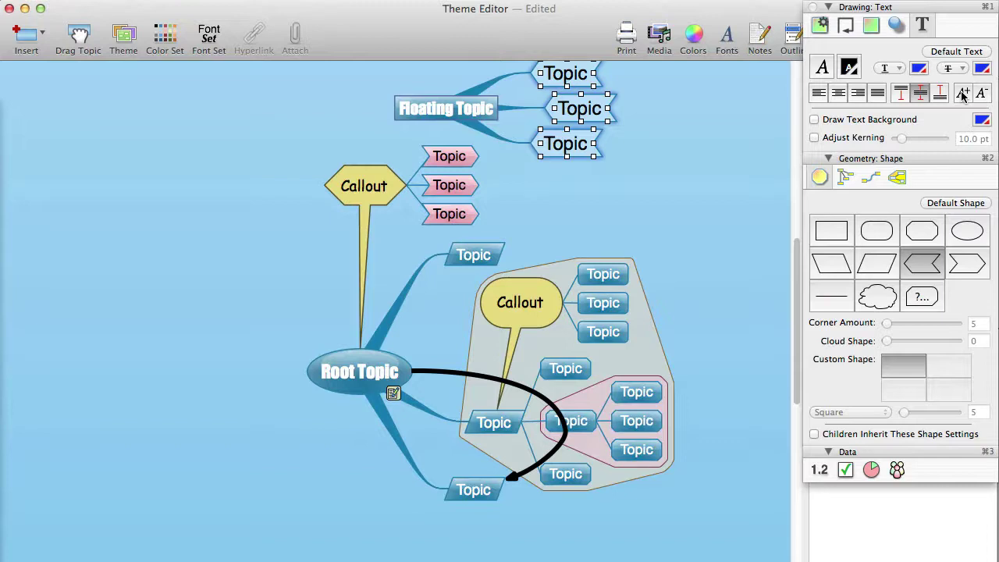
Step: Make the Root Topic's notes text 12-pt Helvetica Oblique, then close the Fonts panel and deselect
click(372, 374)
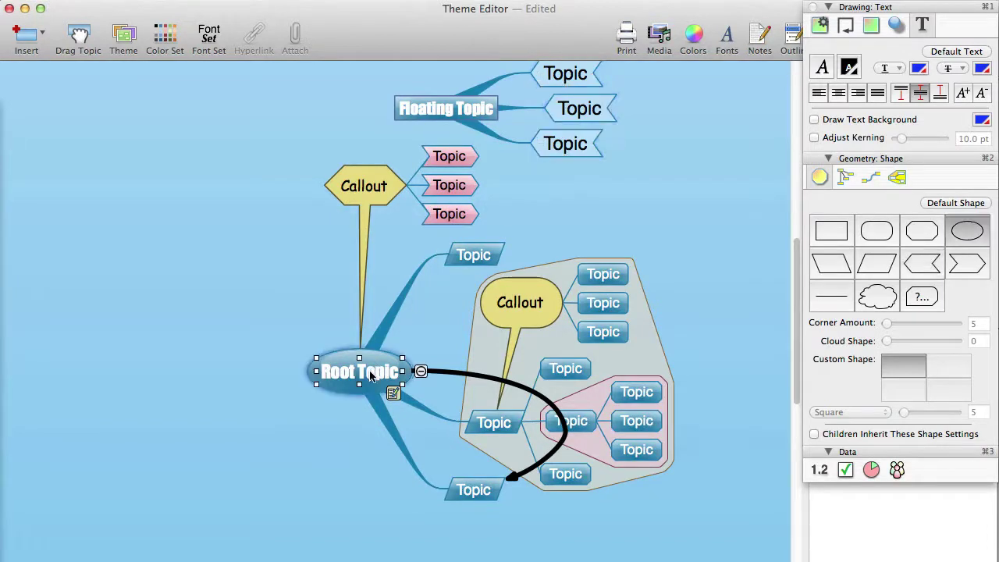
click(812, 8)
drag(858, 274, 804, 236)
key(super+t)
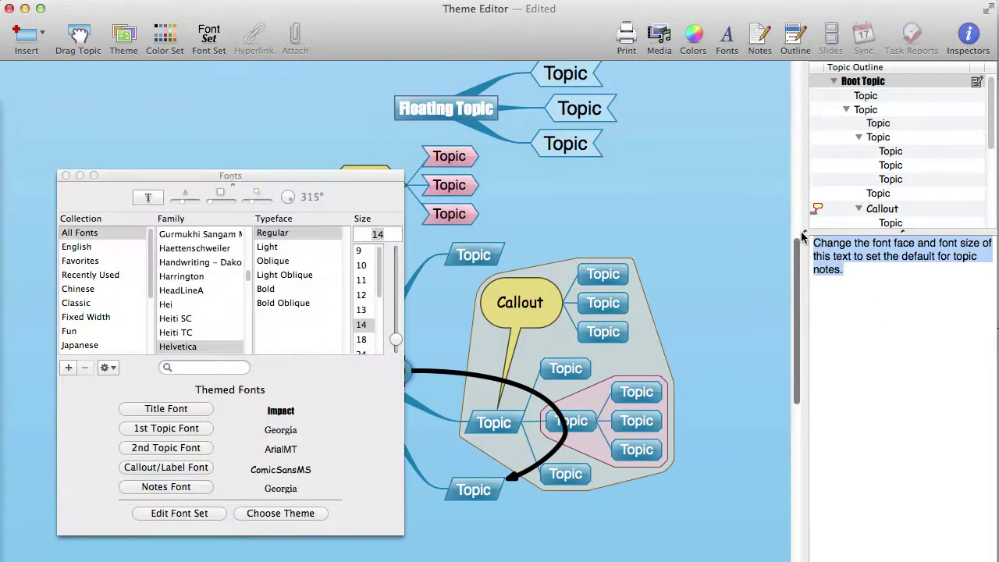
click(361, 295)
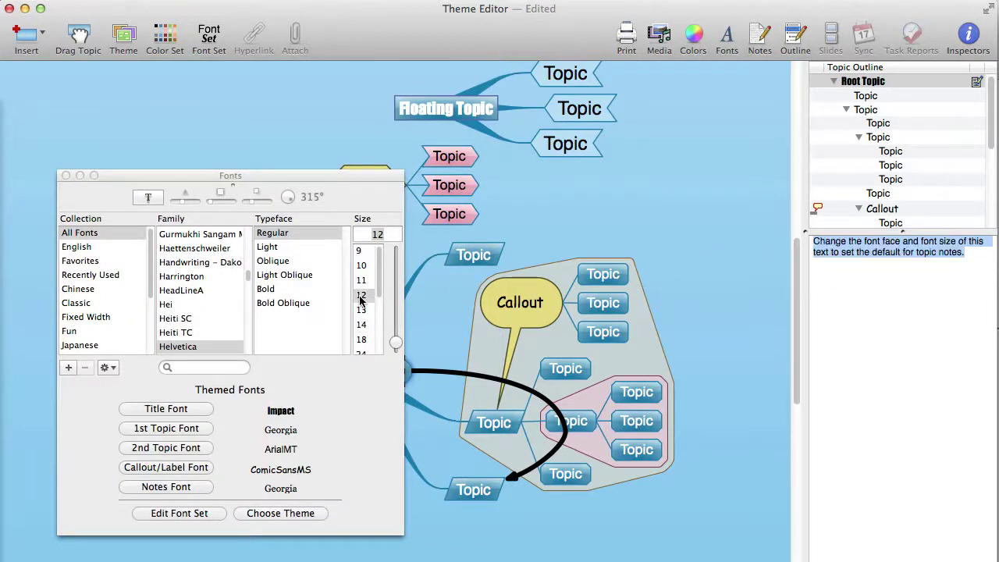
click(279, 262)
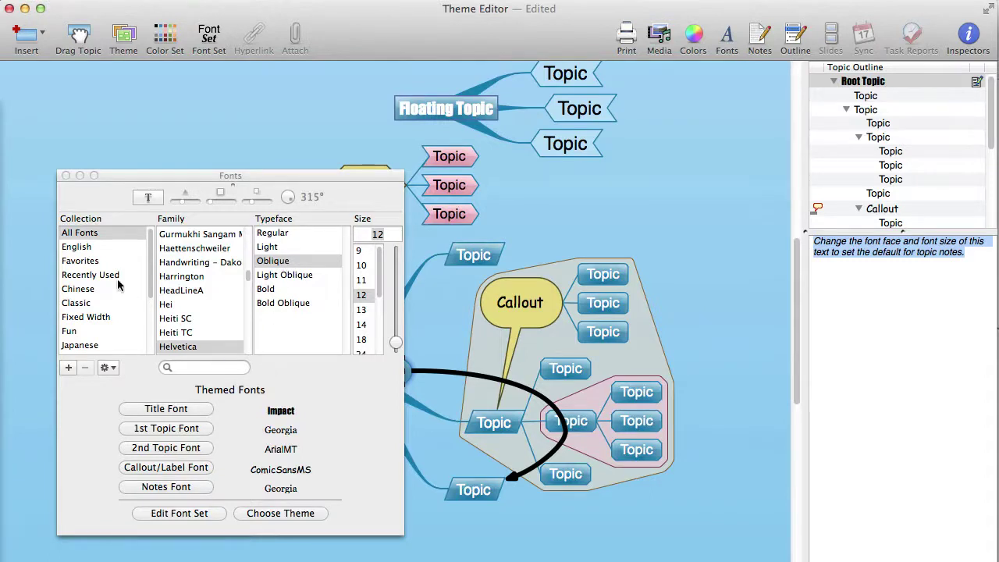
click(67, 175)
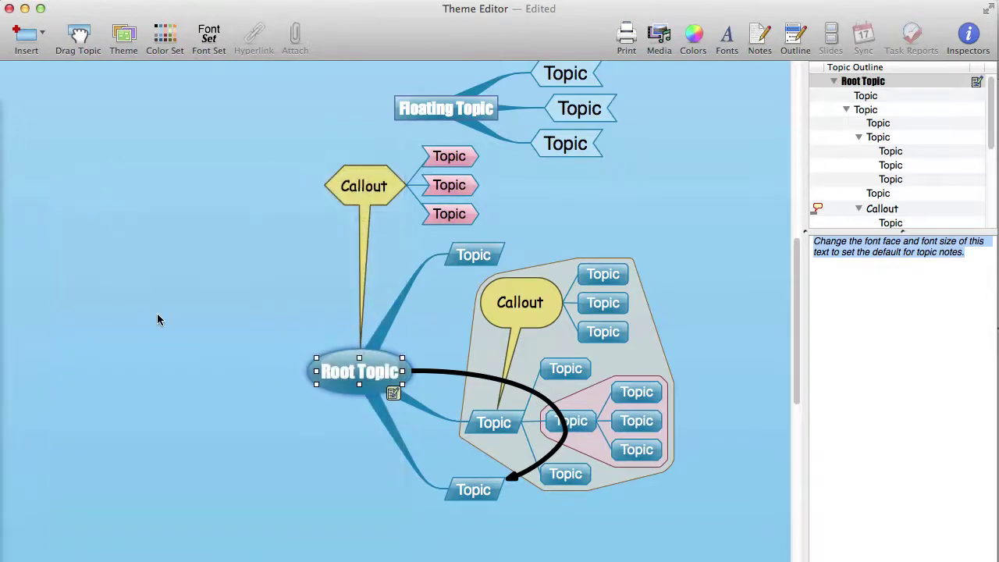
click(158, 319)
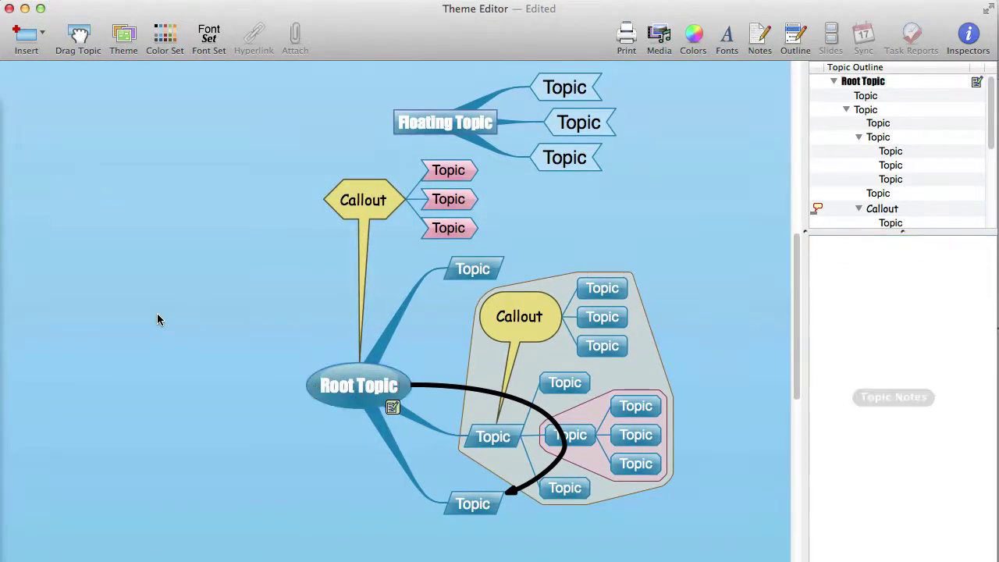
Step: Set the map background's Simple Gradient to light cyan and white, then close the Presenter panel
click(967, 35)
click(845, 26)
click(871, 26)
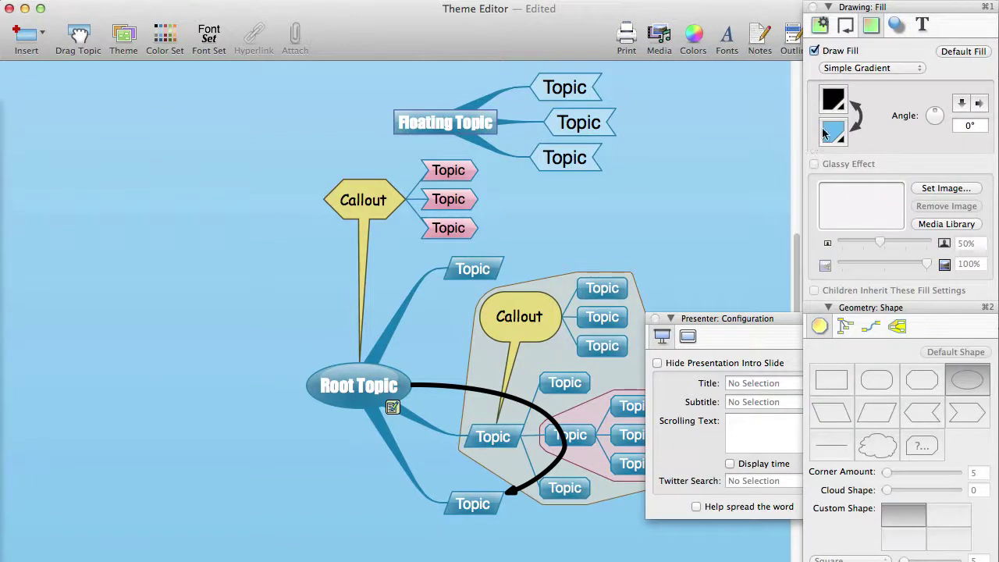
click(843, 106)
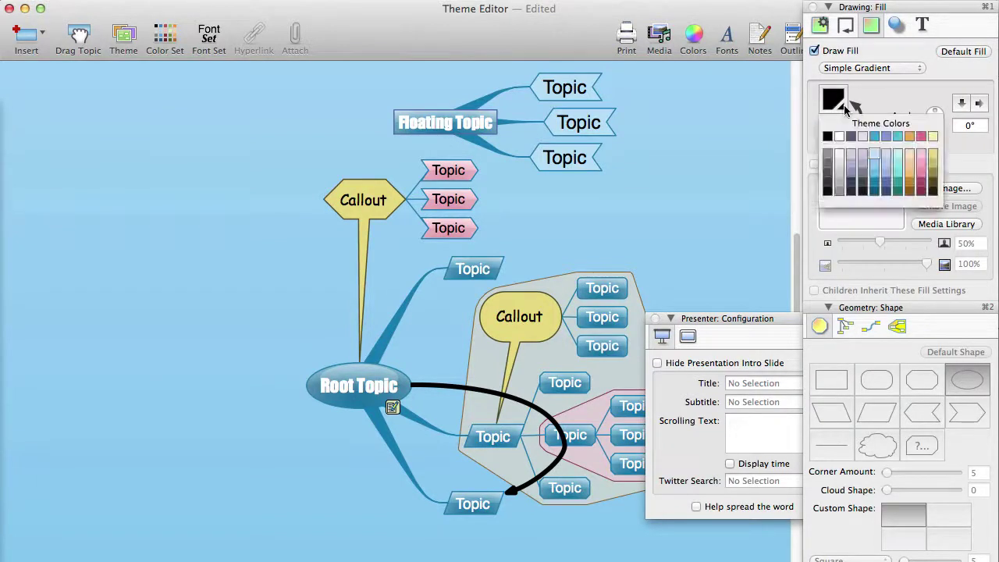
click(922, 160)
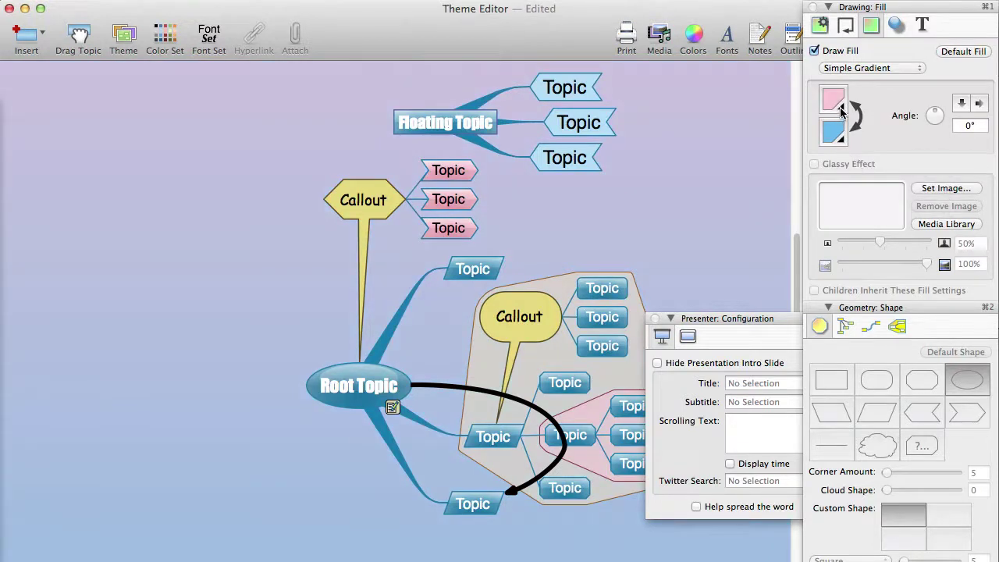
click(844, 137)
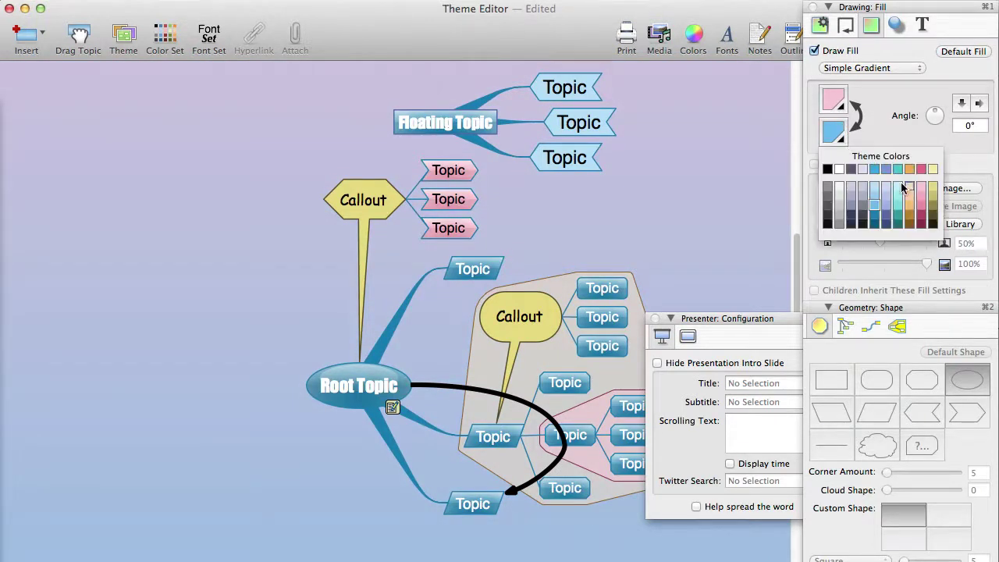
click(843, 187)
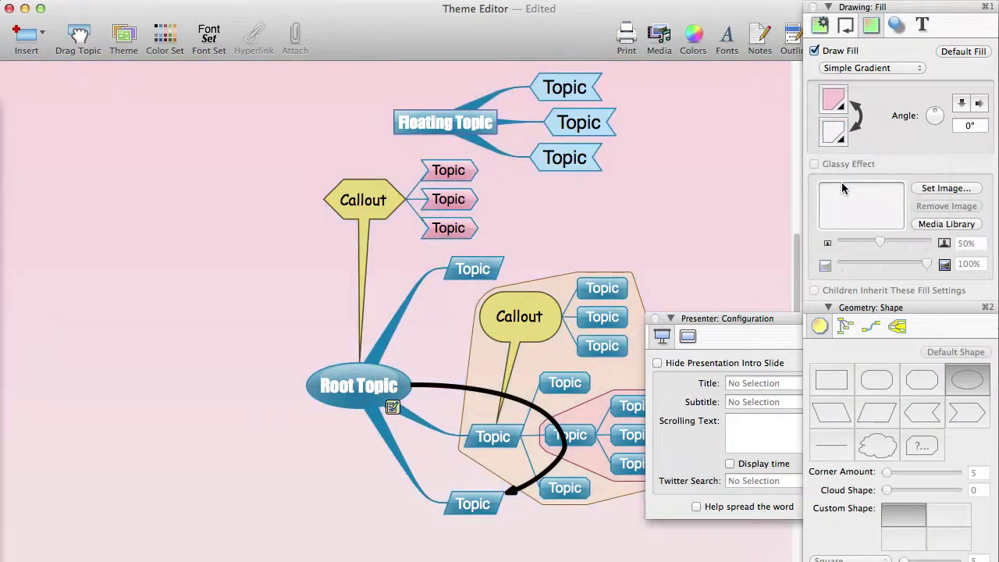
click(842, 110)
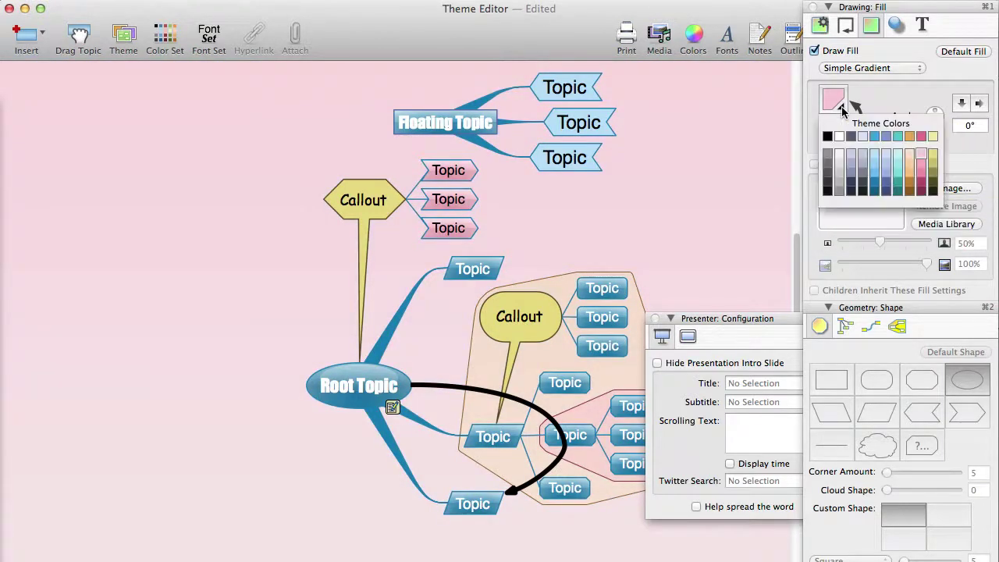
click(898, 159)
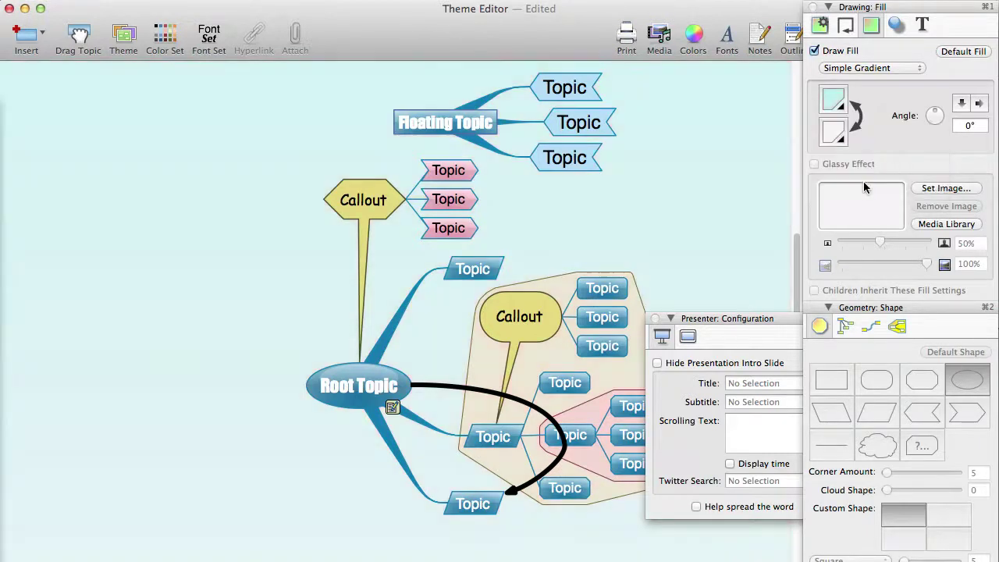
click(656, 319)
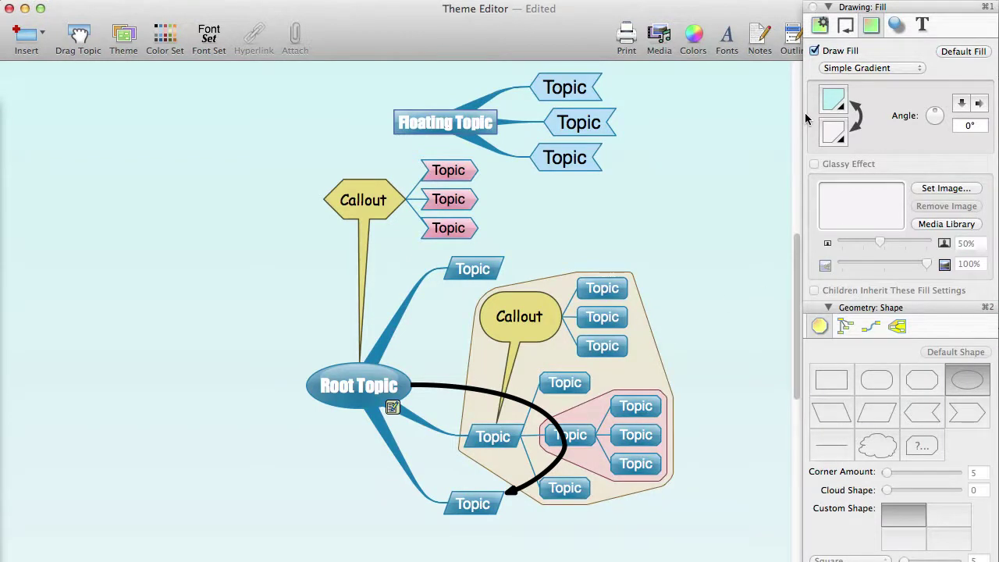
Step: Change a first-level topic's shape to the left-slanted parallelogram in Geometry: Shape
click(468, 267)
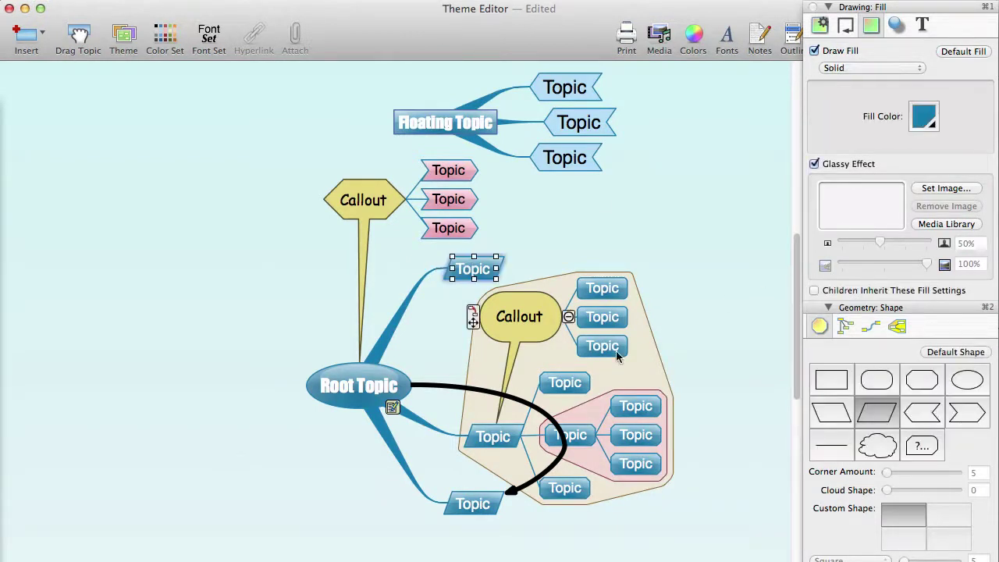
click(832, 413)
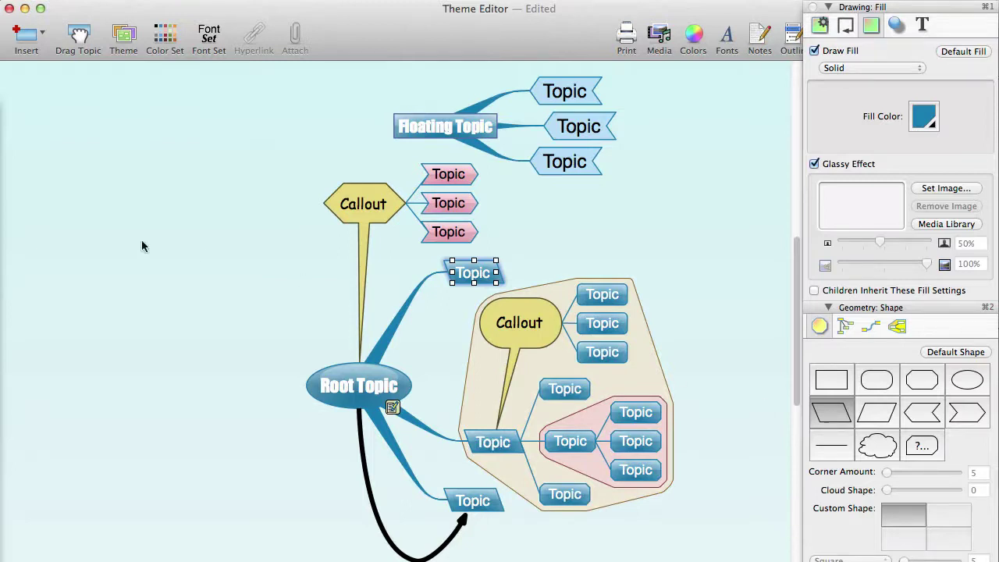
Step: Close the Theme Editor, confirm saving the unsaved changes, and save the theme as 'Play'
click(9, 9)
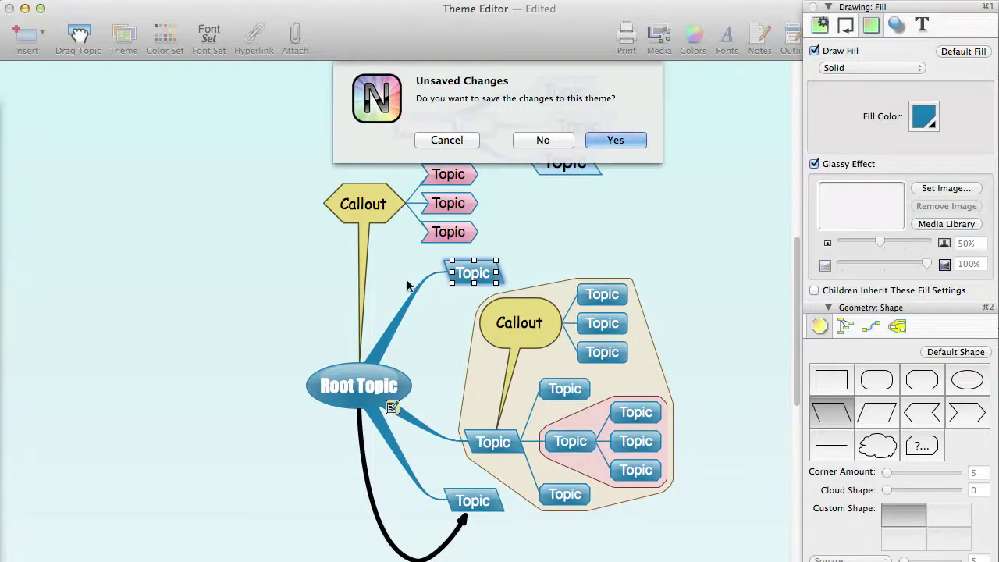
click(611, 144)
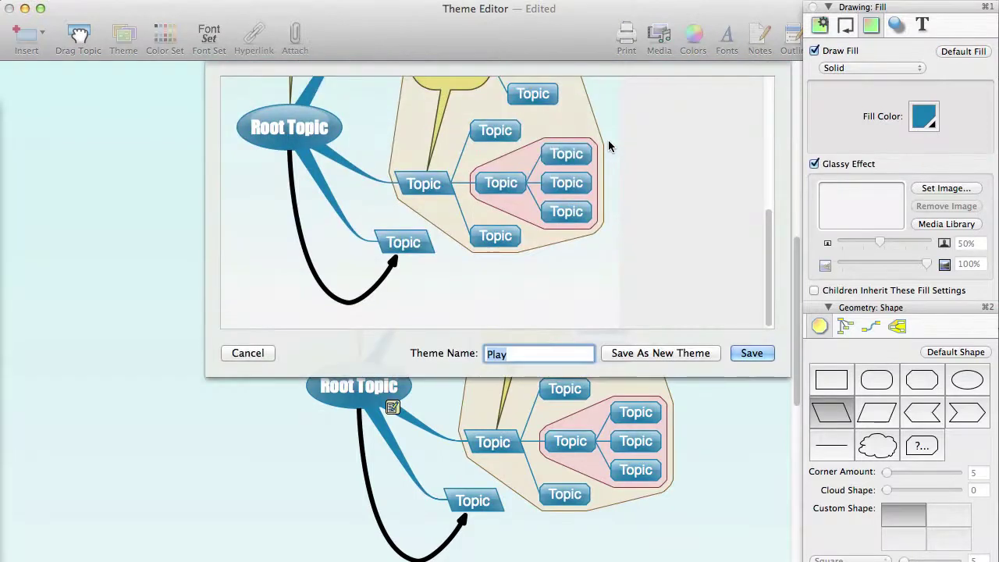
scroll(635, 157, up, 5)
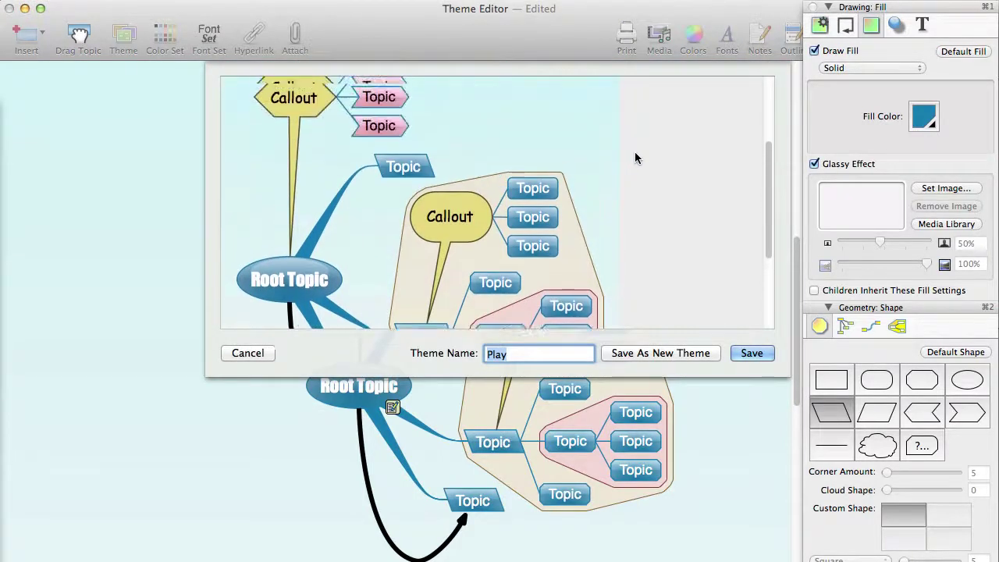
scroll(634, 158, up, 4)
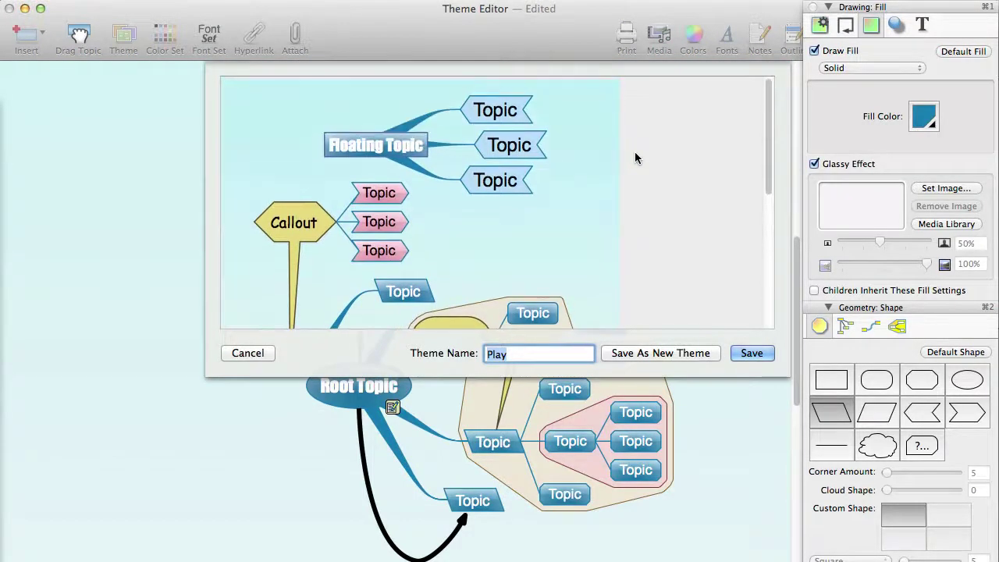
scroll(635, 159, down, 2)
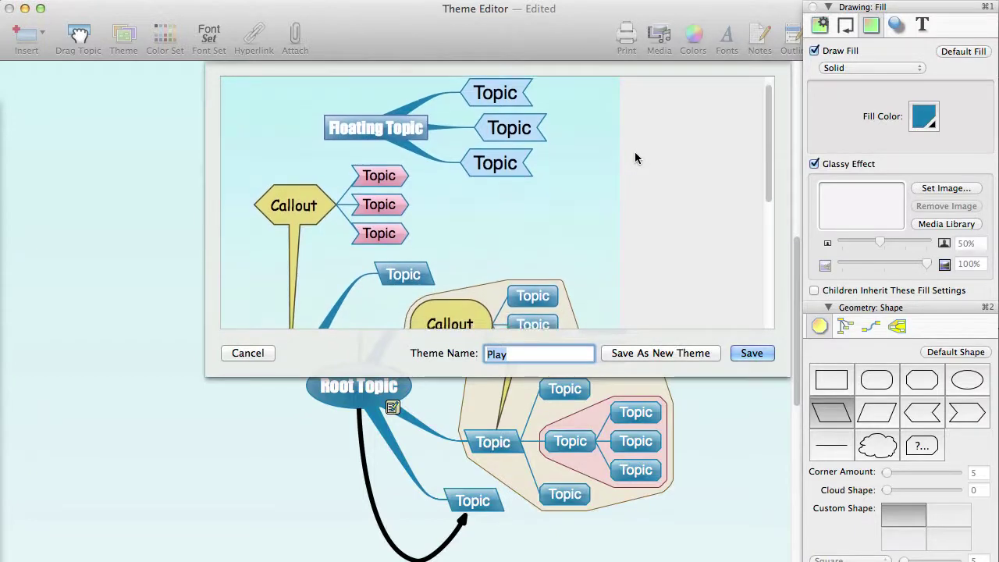
scroll(635, 158, down, 2)
scroll(635, 158, down, 4)
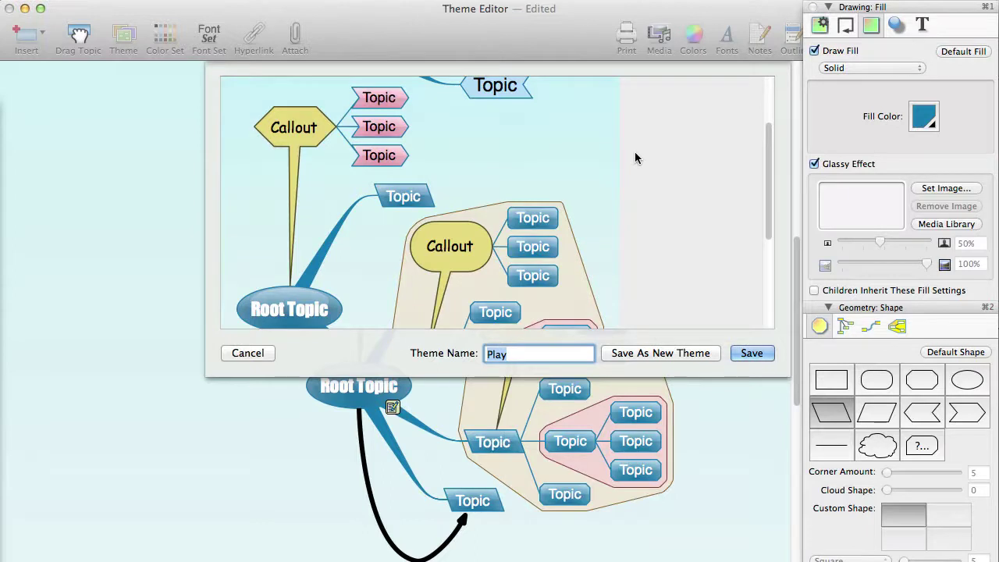
scroll(635, 158, down, 4)
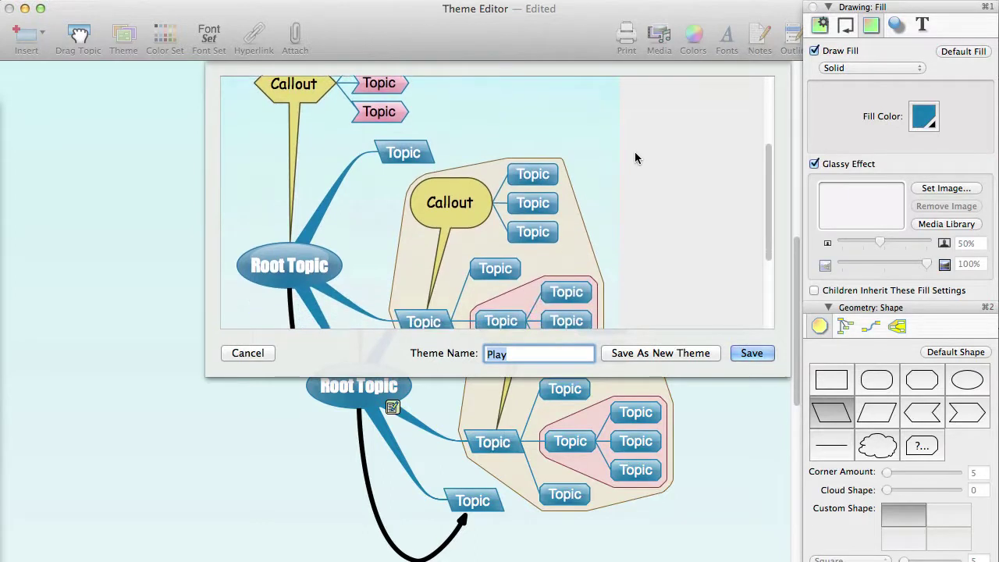
scroll(635, 158, down, 10)
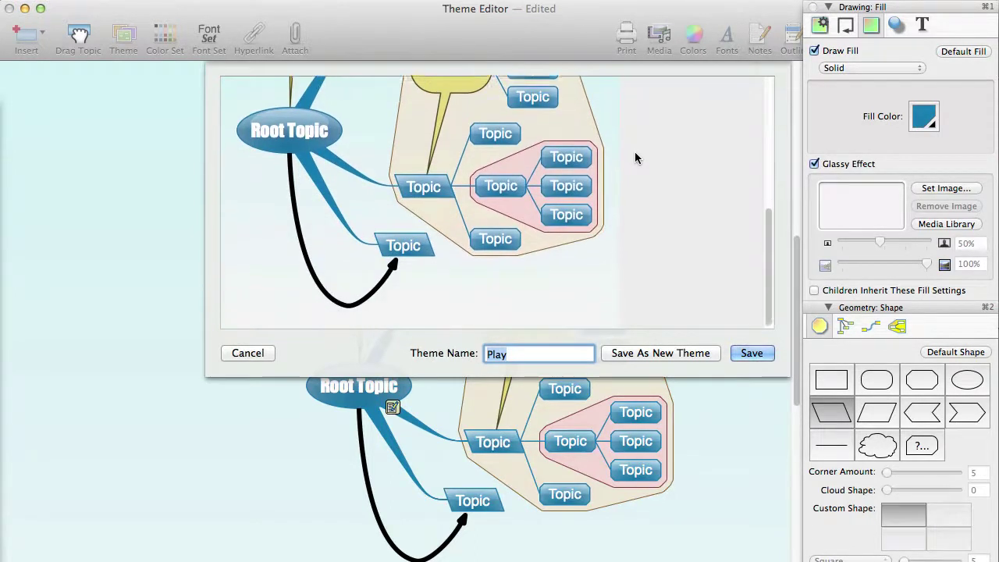
scroll(635, 159, down, 1)
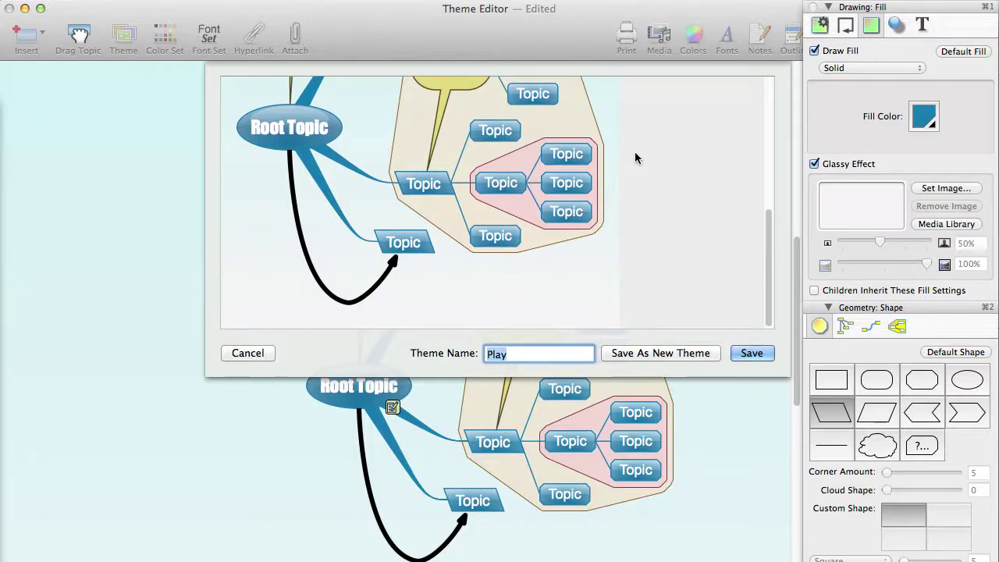
scroll(635, 159, up, 12)
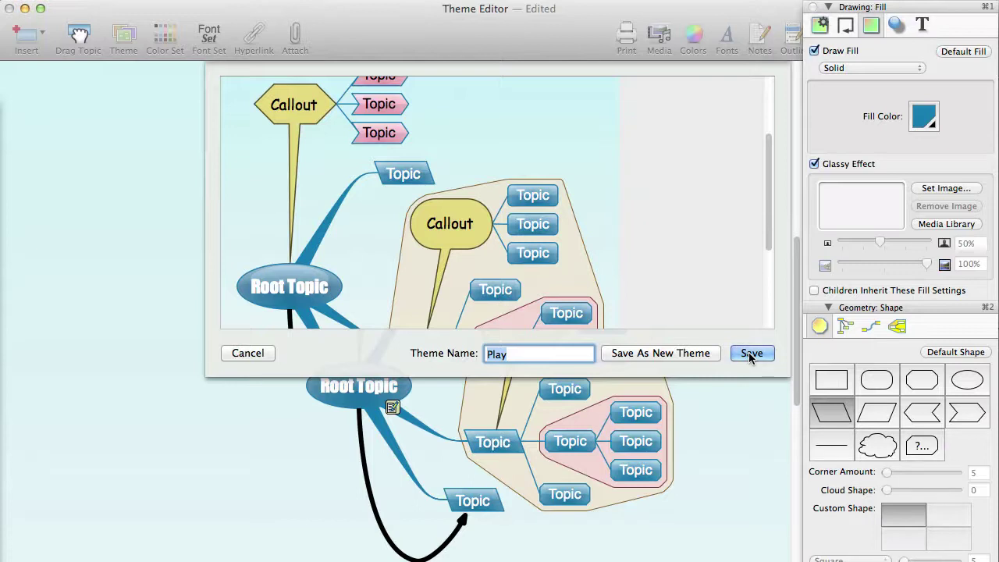
click(750, 353)
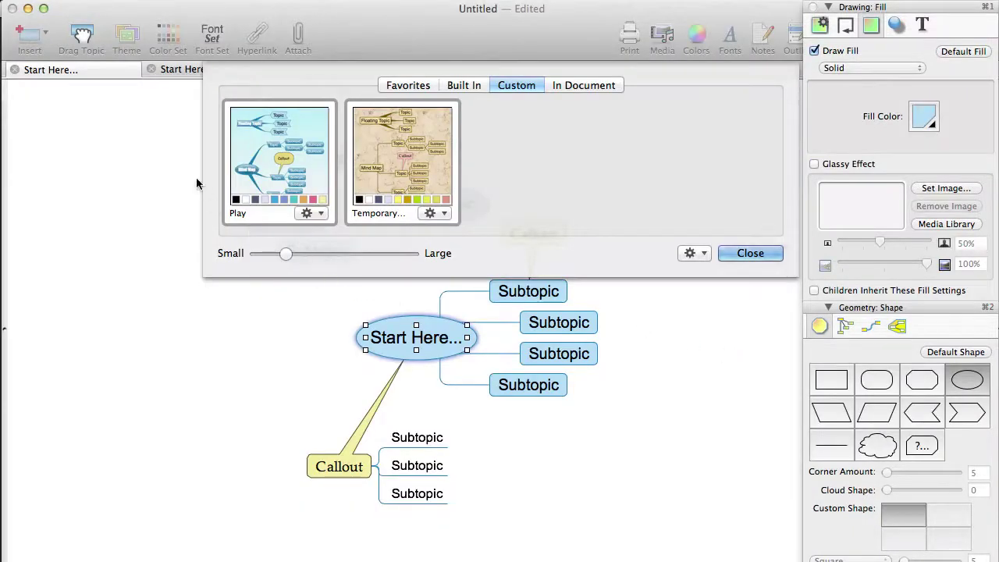
Step: Apply the custom Play theme to the new mind map
click(265, 160)
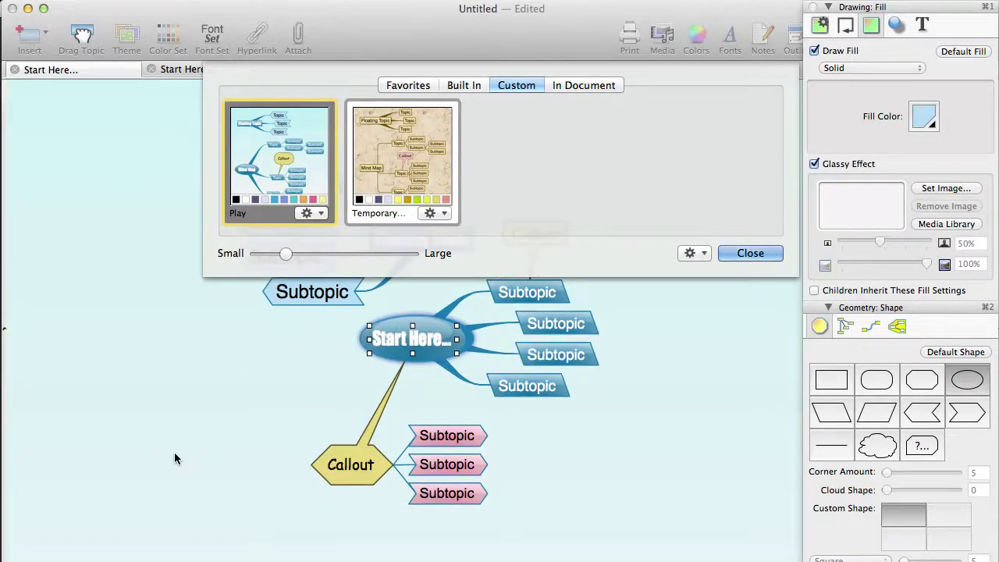
click(749, 254)
click(703, 352)
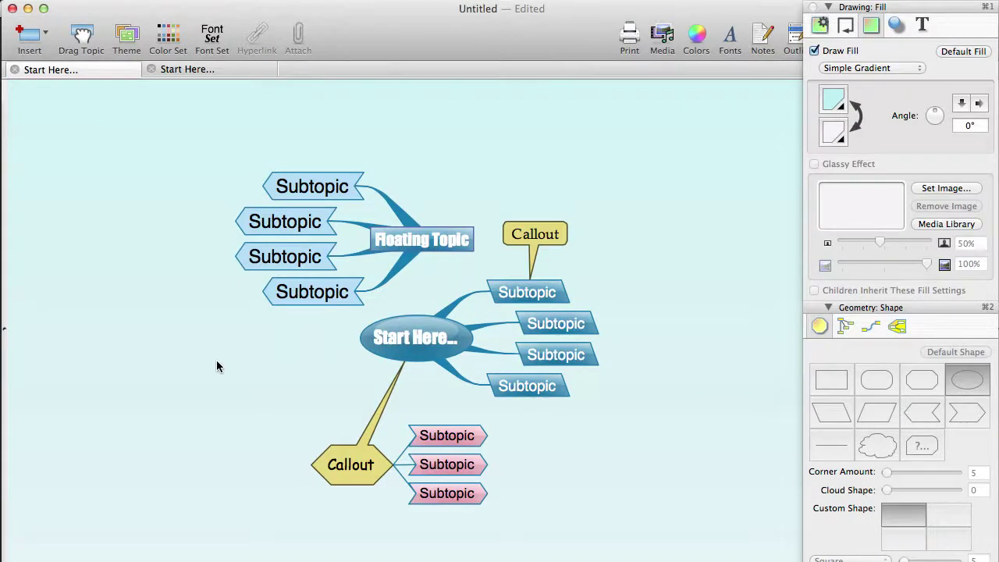
Step: Apply the built-in Business theme to the map
click(127, 40)
click(468, 85)
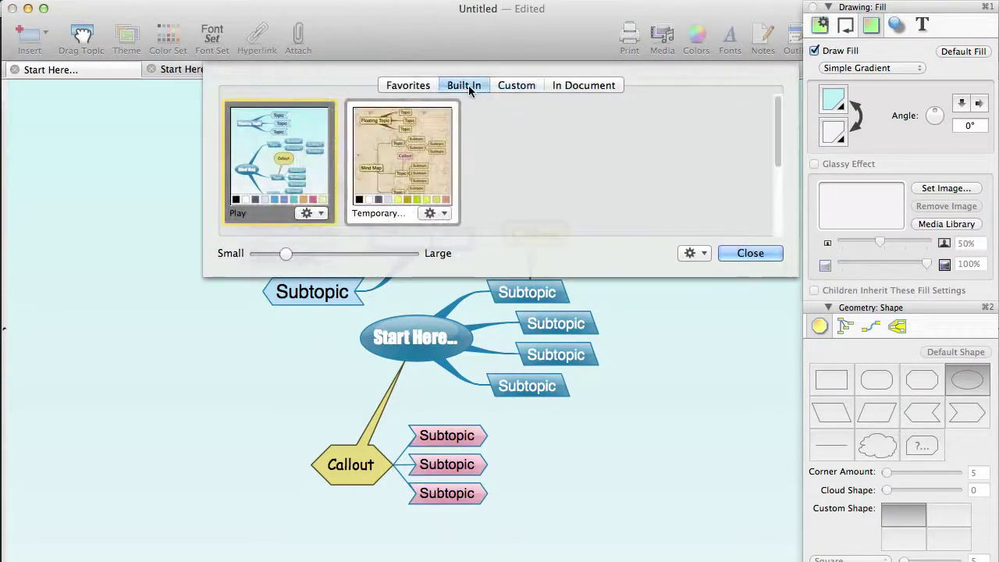
click(283, 185)
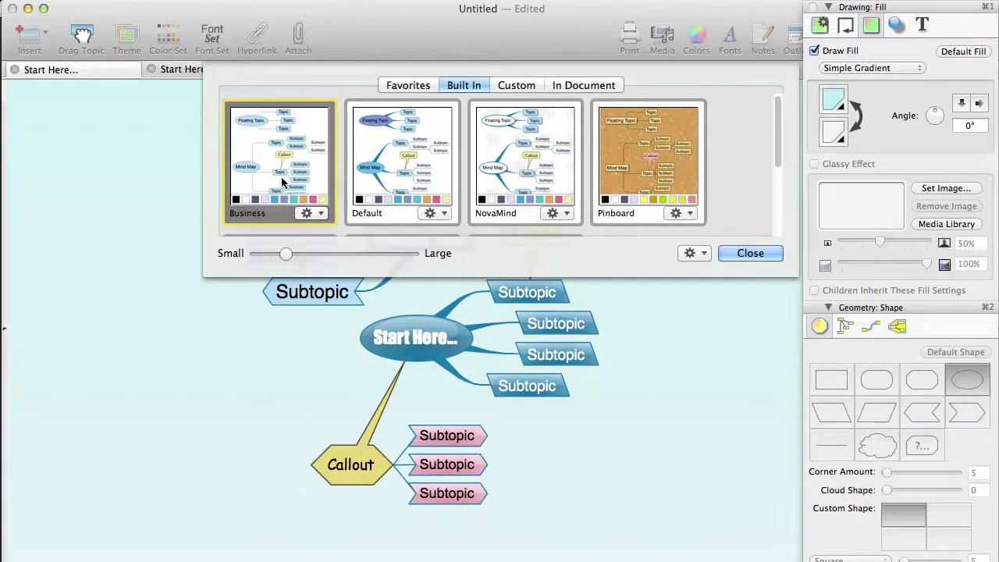